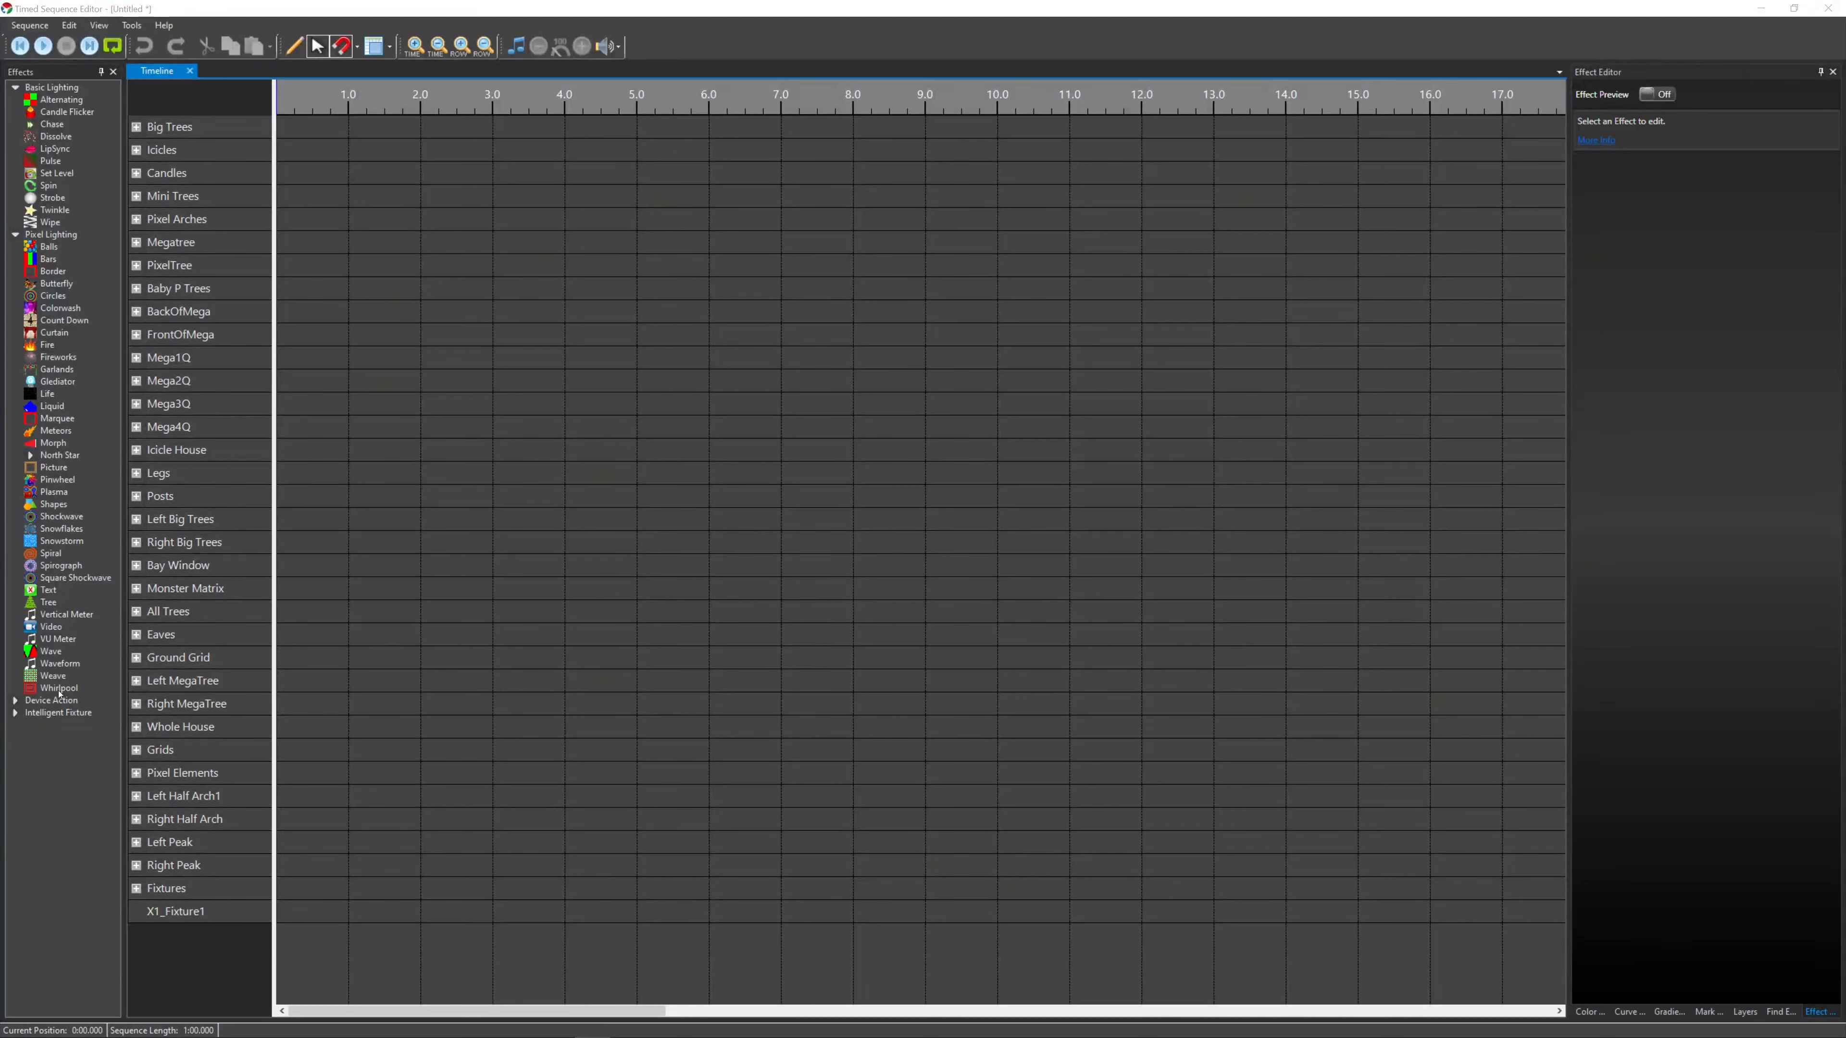
- Add a Whirlpool effect to the Monster Matrix row and set its rotation to Counter-Clockwise
drag(59, 691, 313, 595)
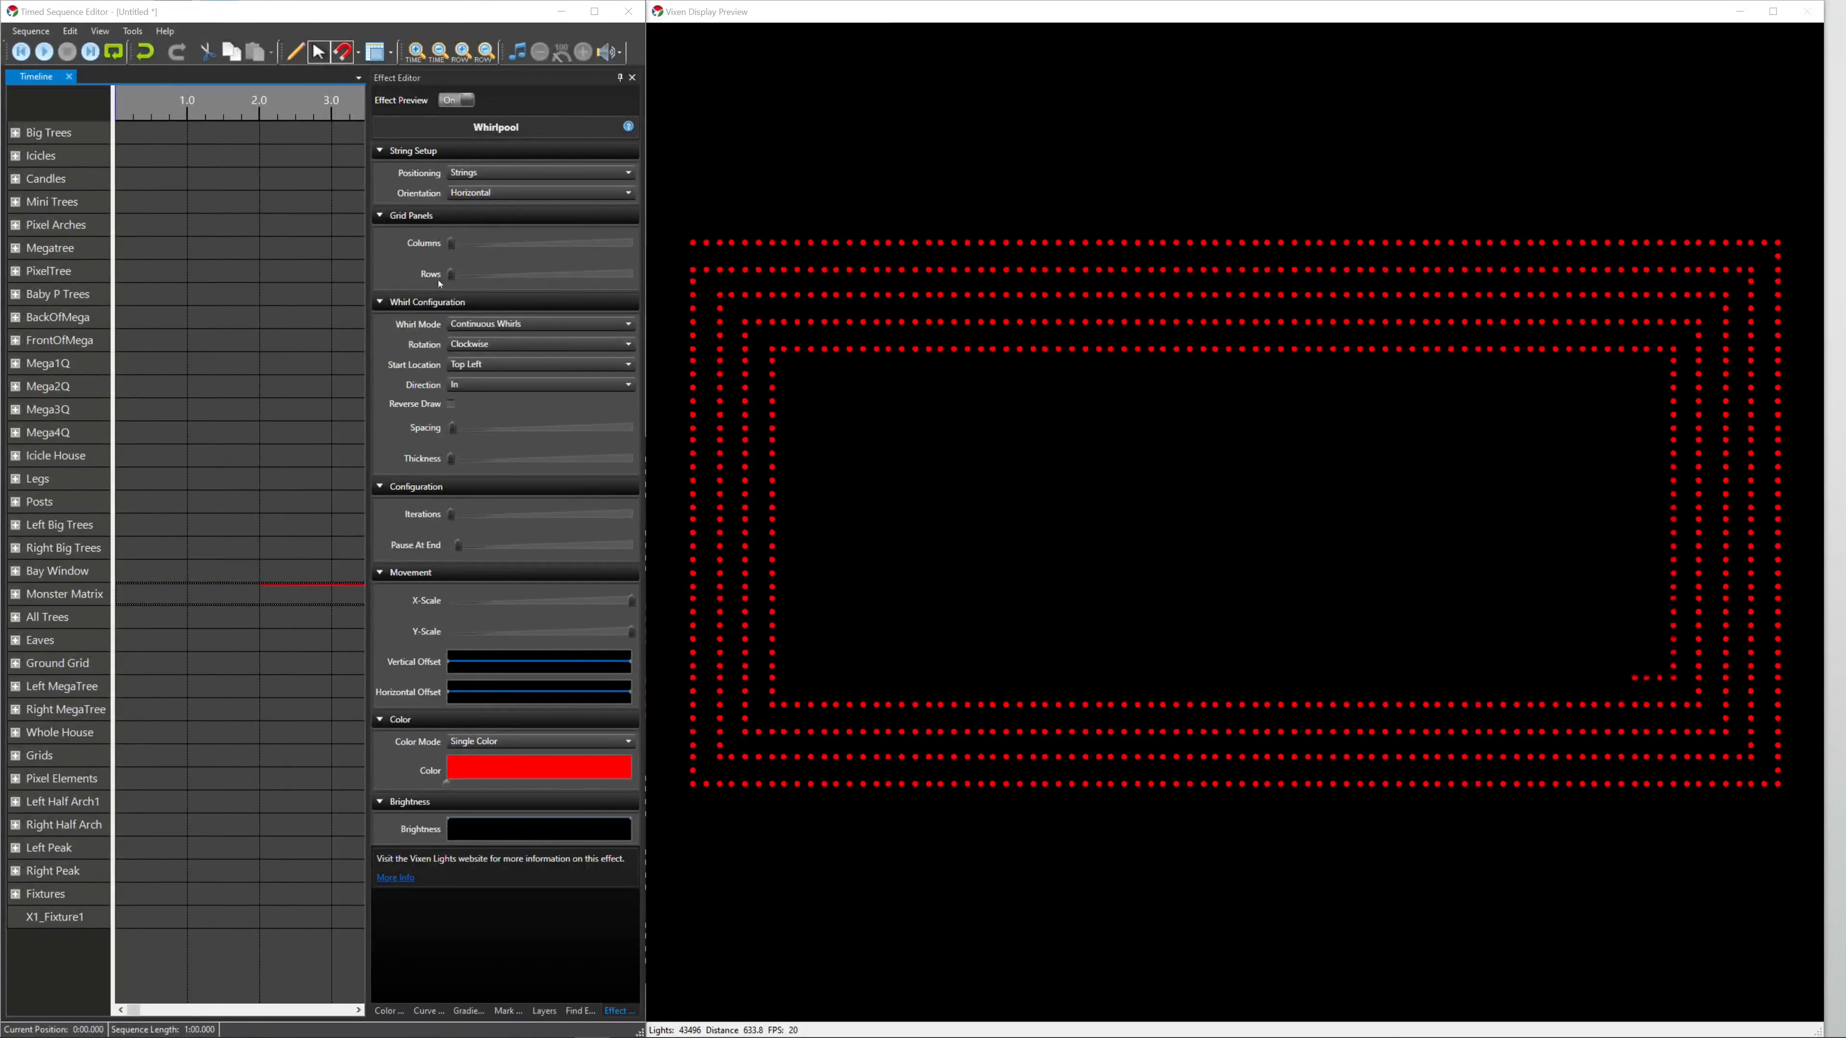
click(467, 347)
click(456, 376)
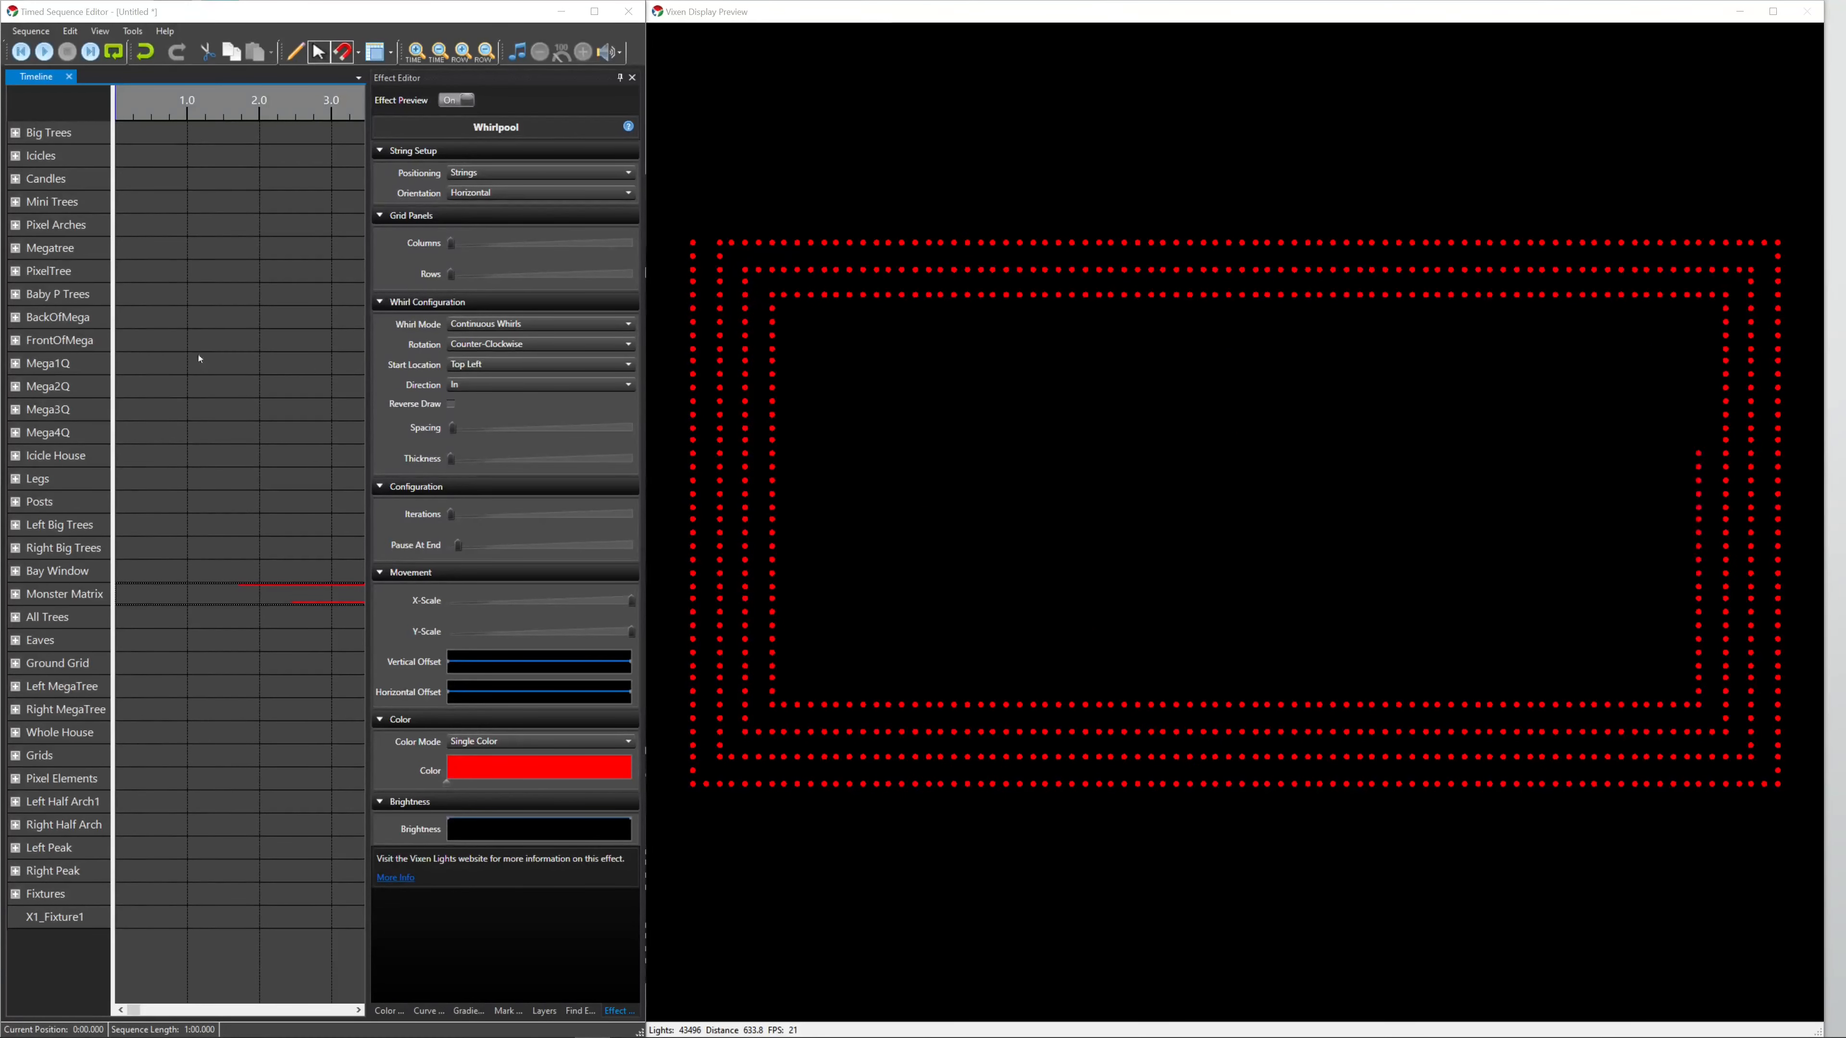
- Try the Bottom Left, Top Right and Bottom Right start locations for the whirl
click(531, 364)
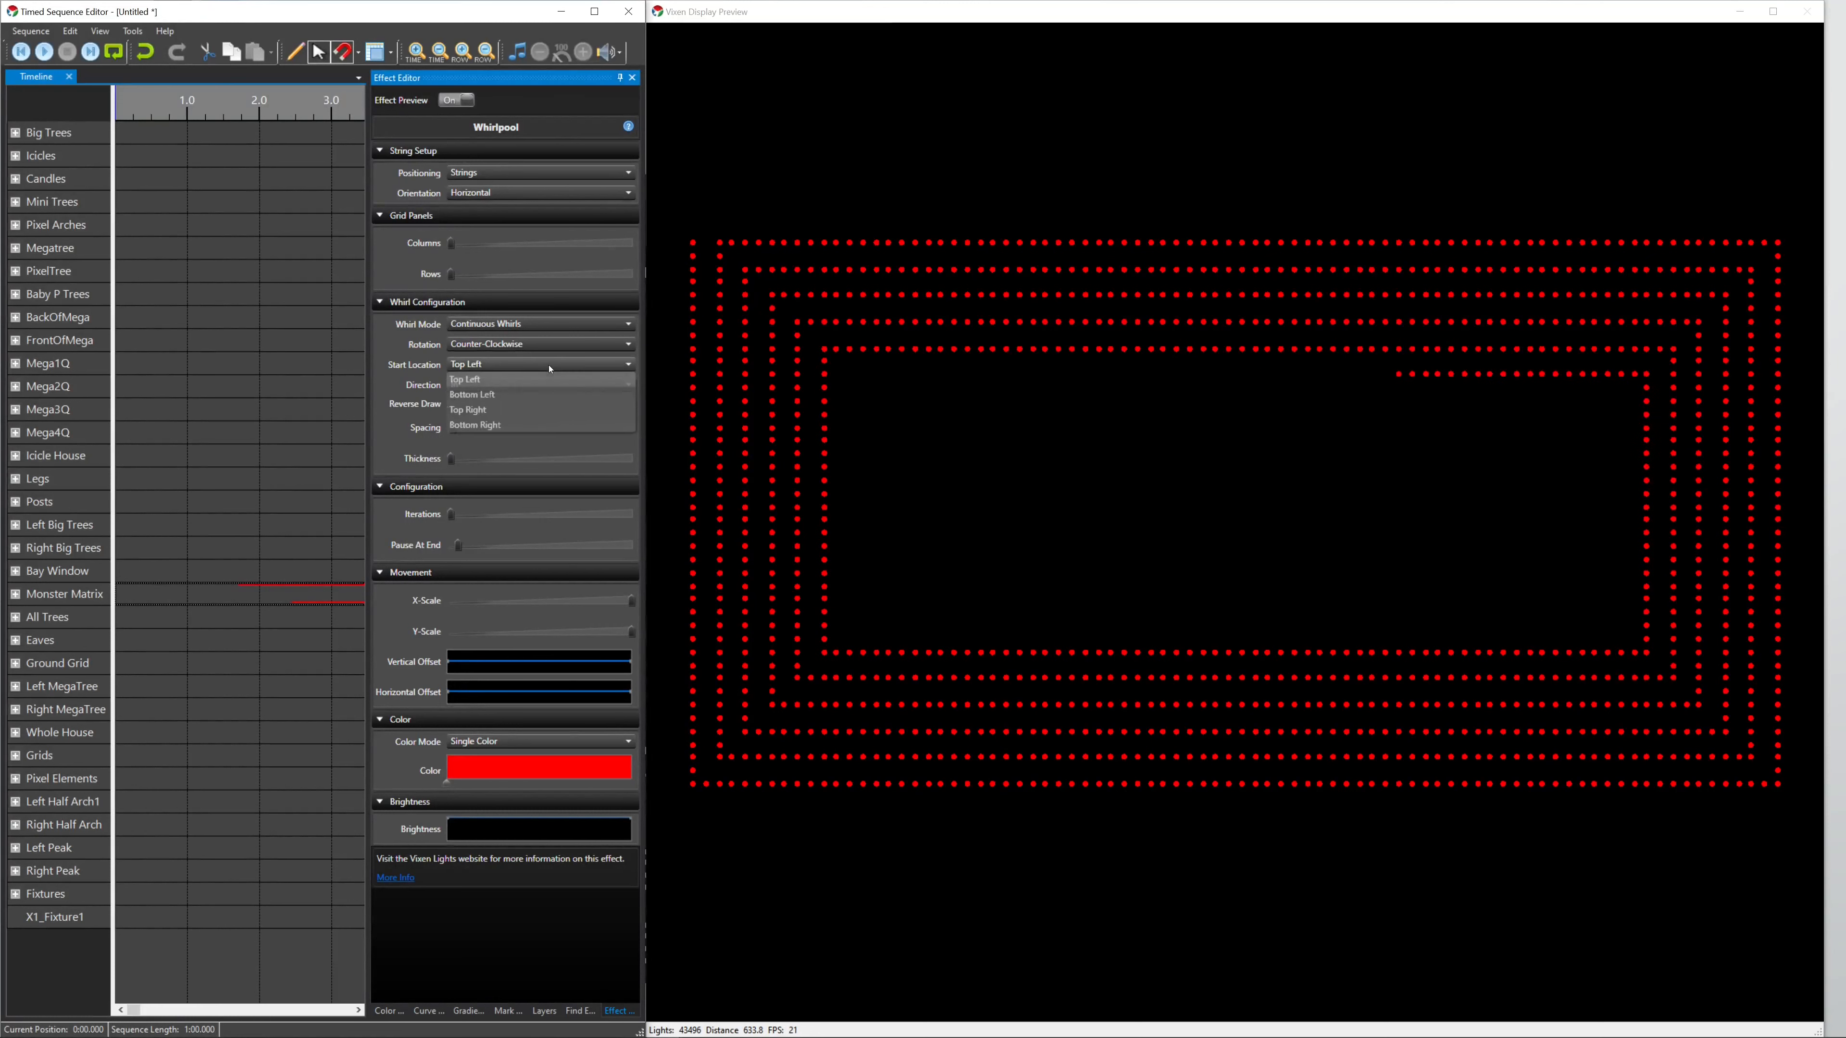
click(513, 396)
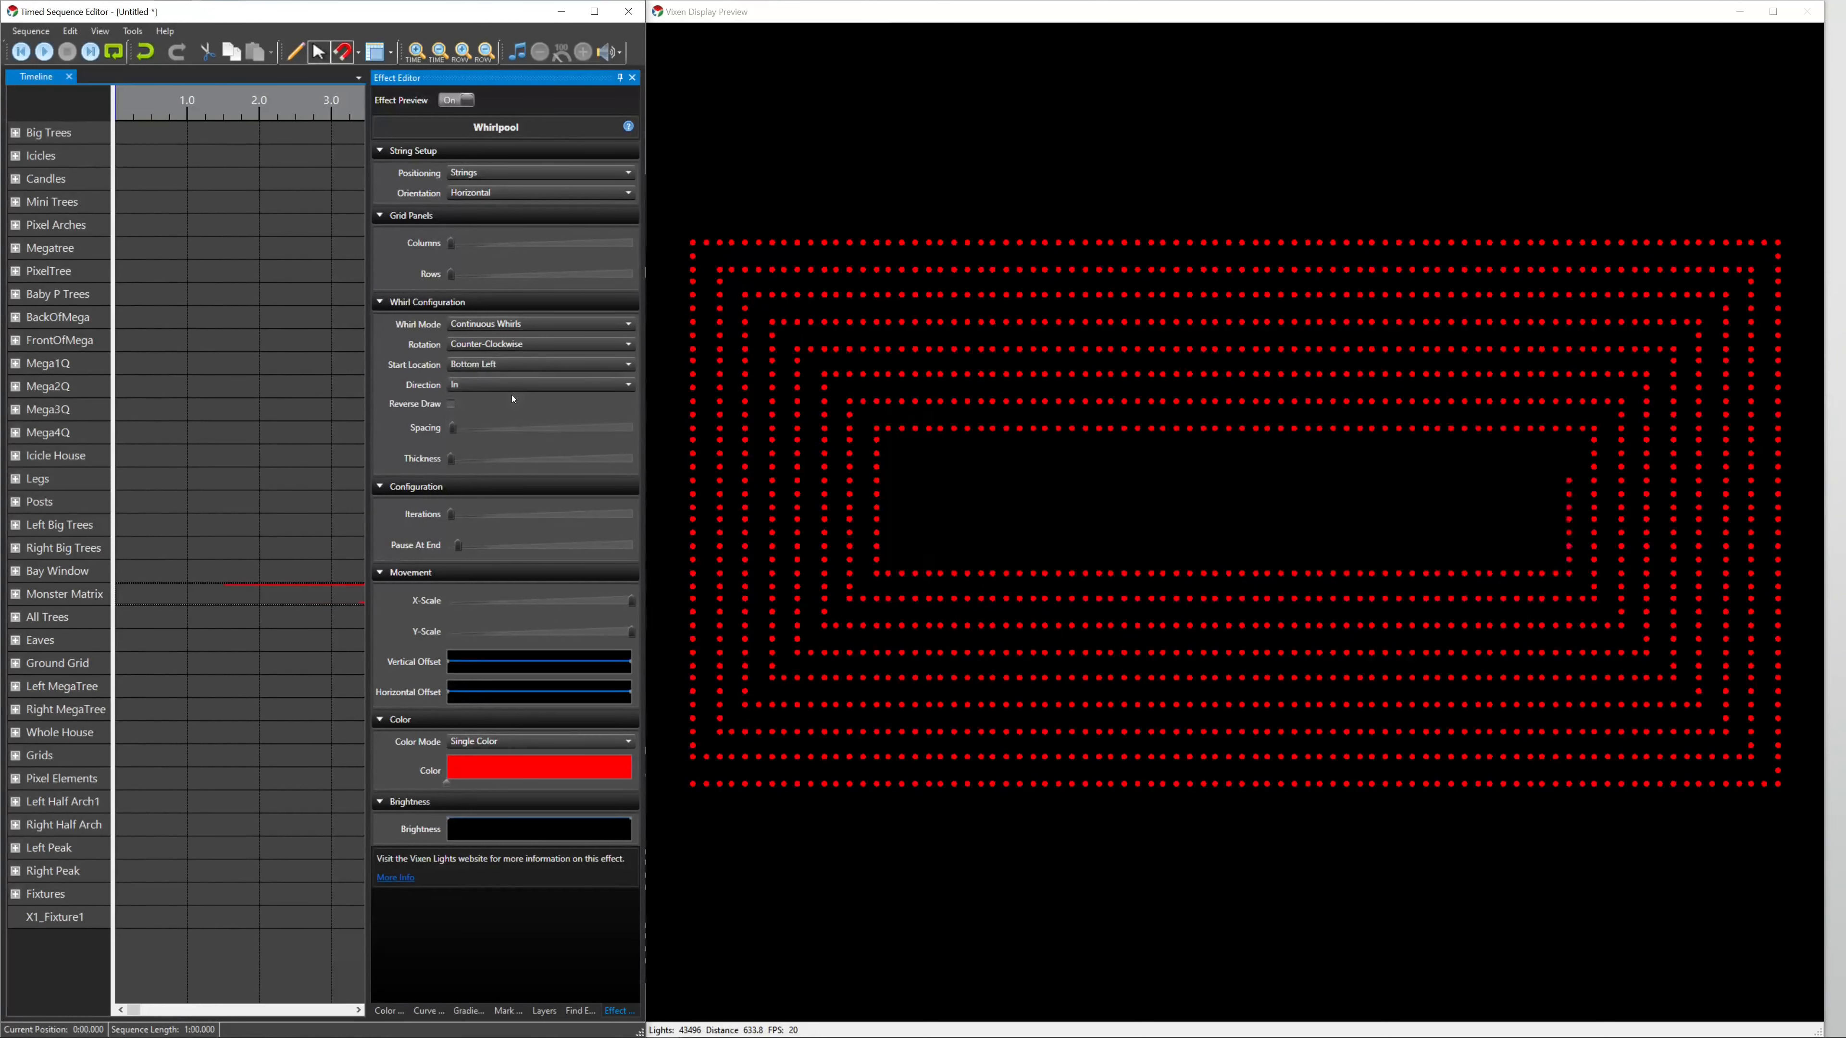
click(476, 364)
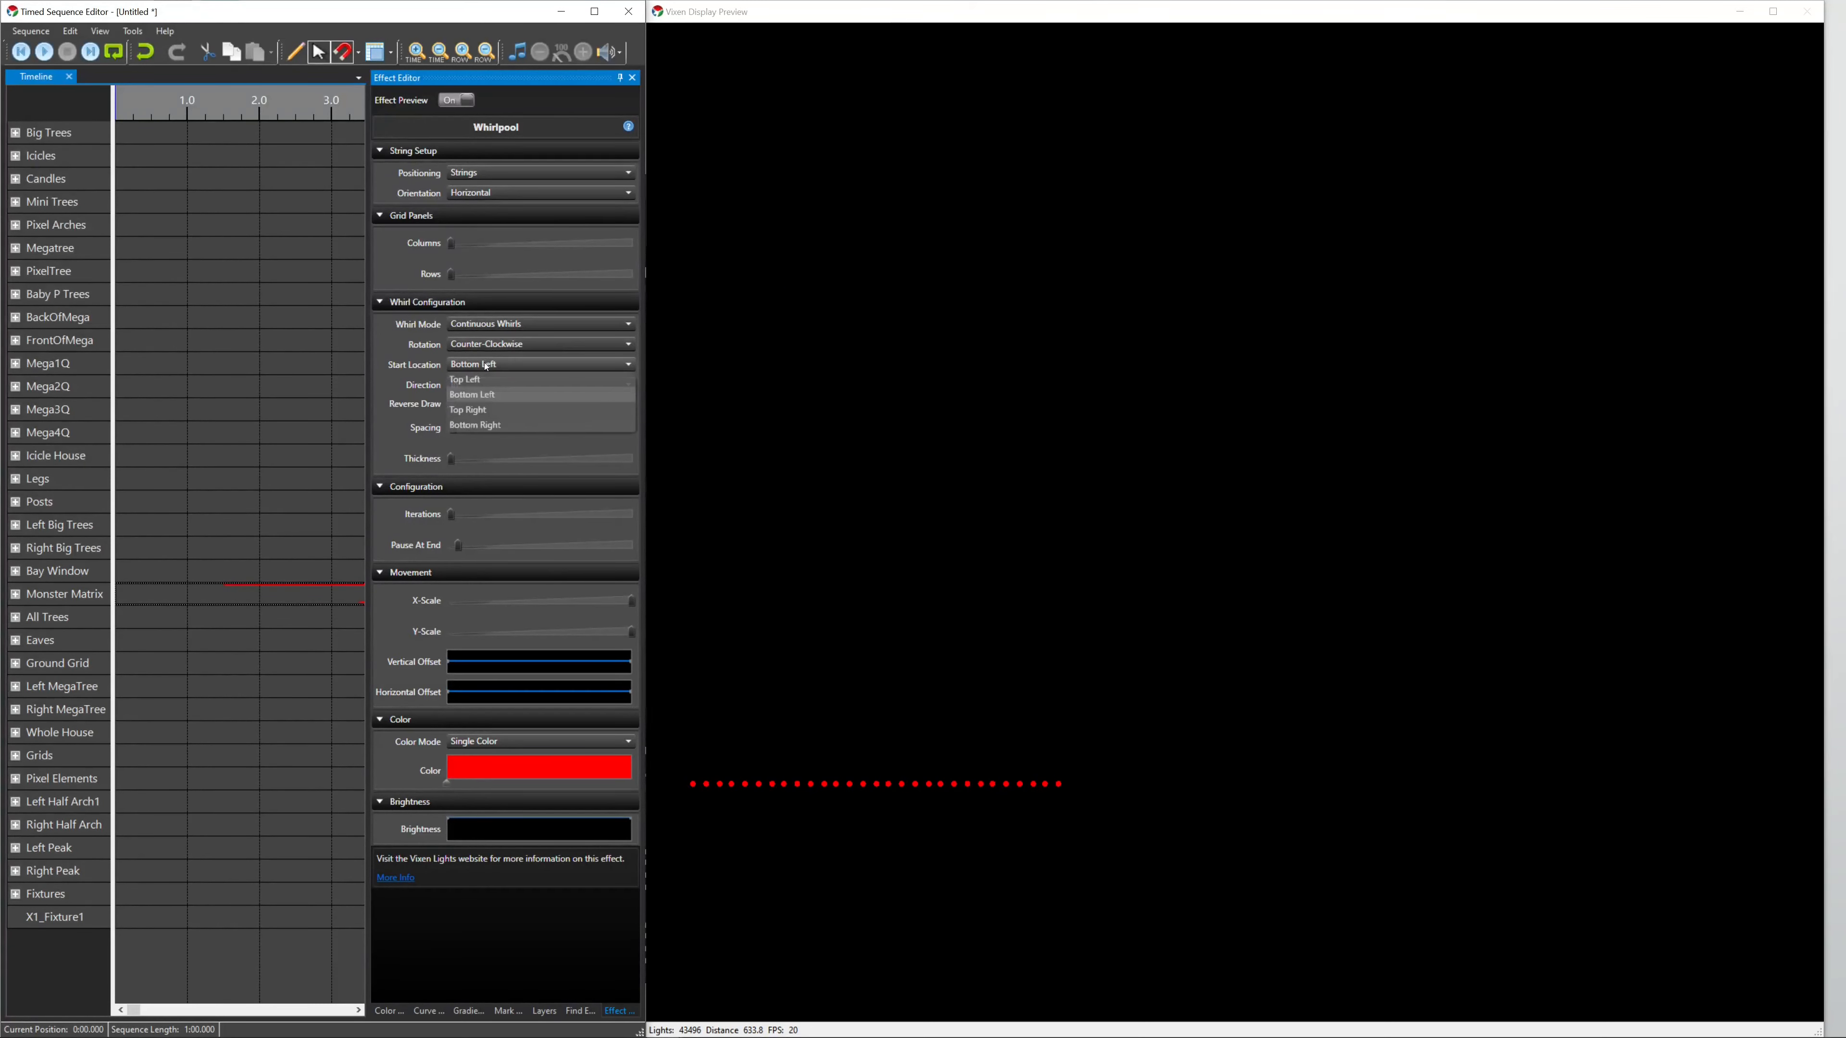
click(481, 411)
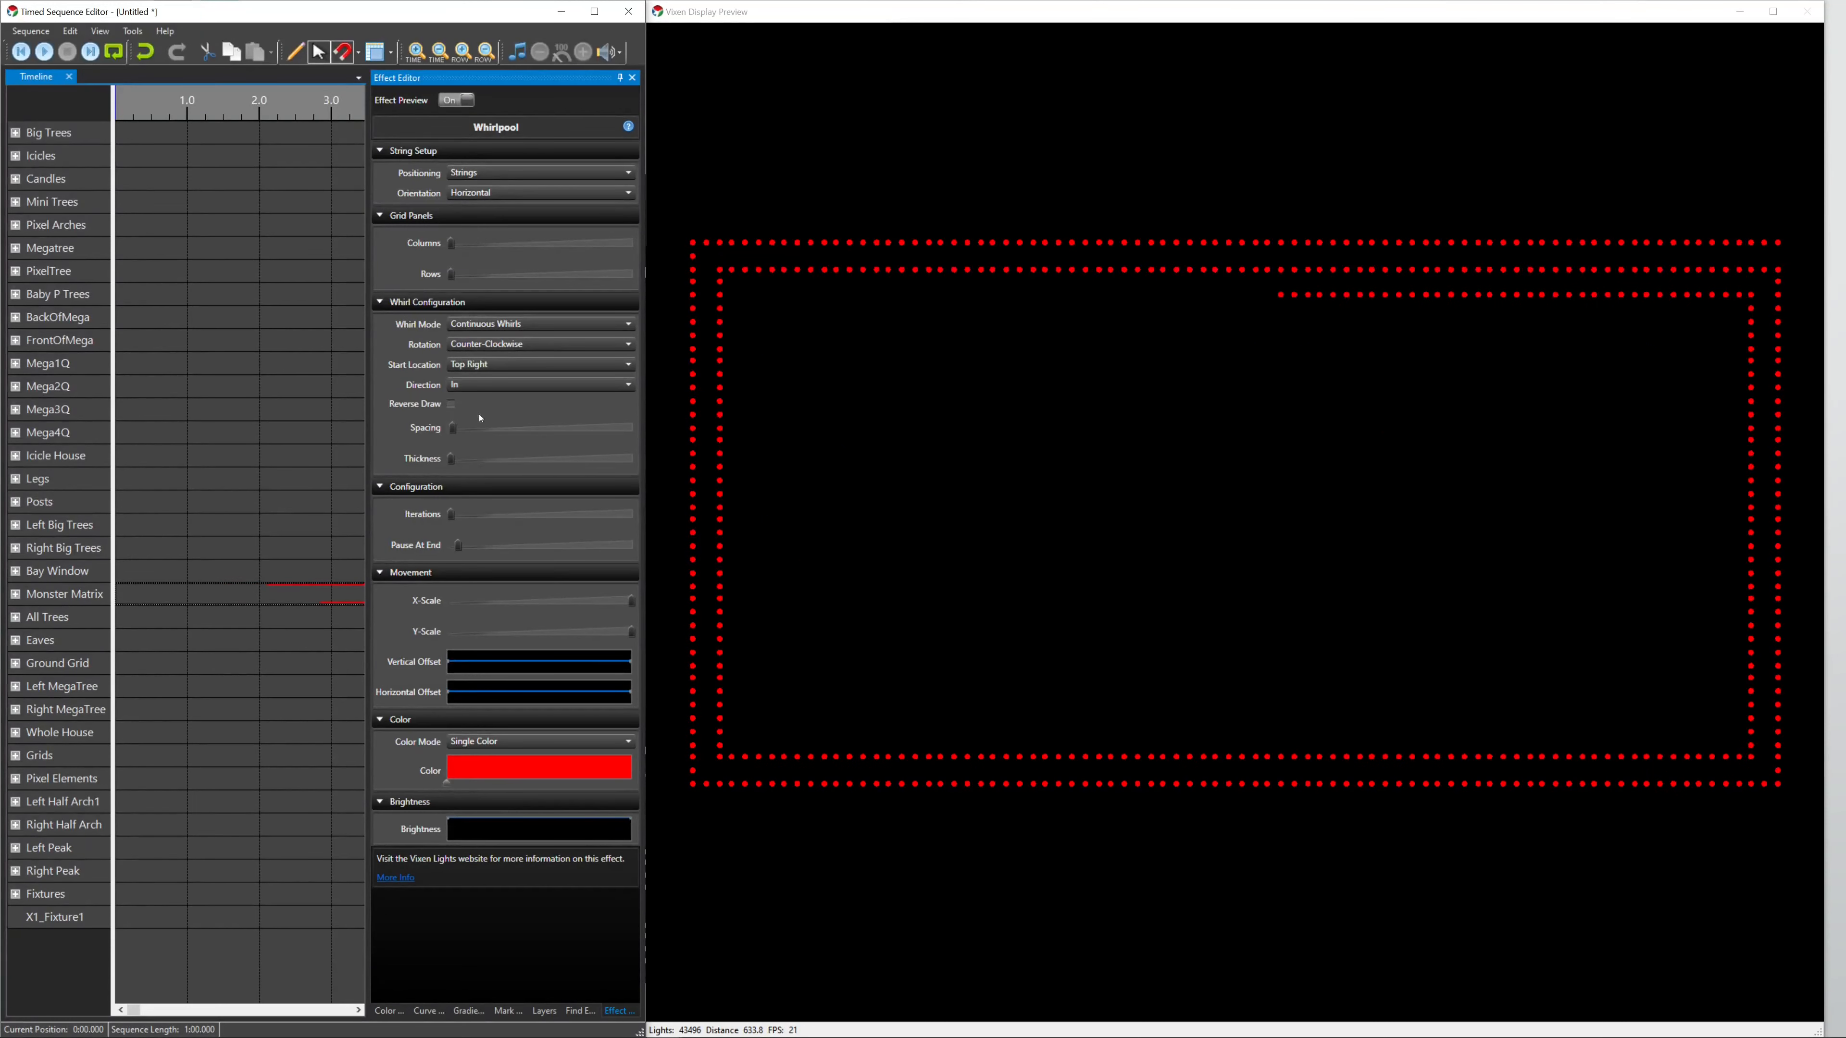
click(533, 363)
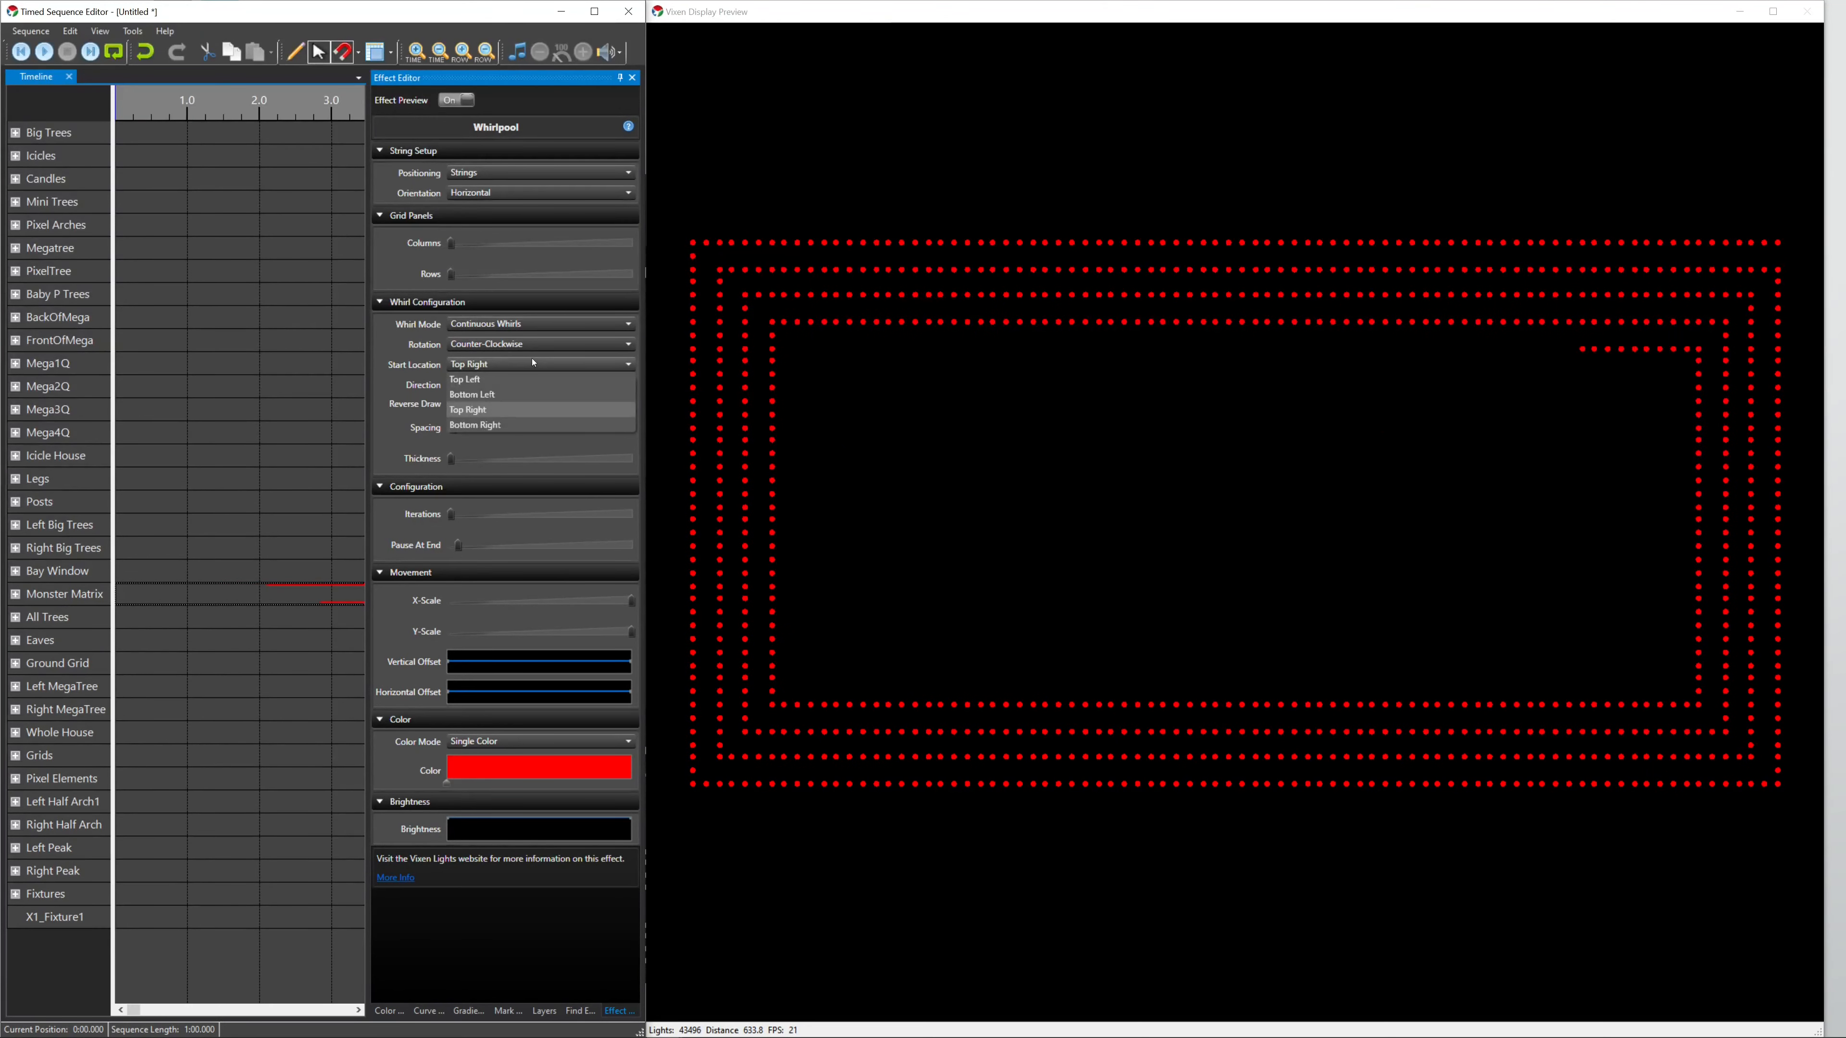
click(491, 426)
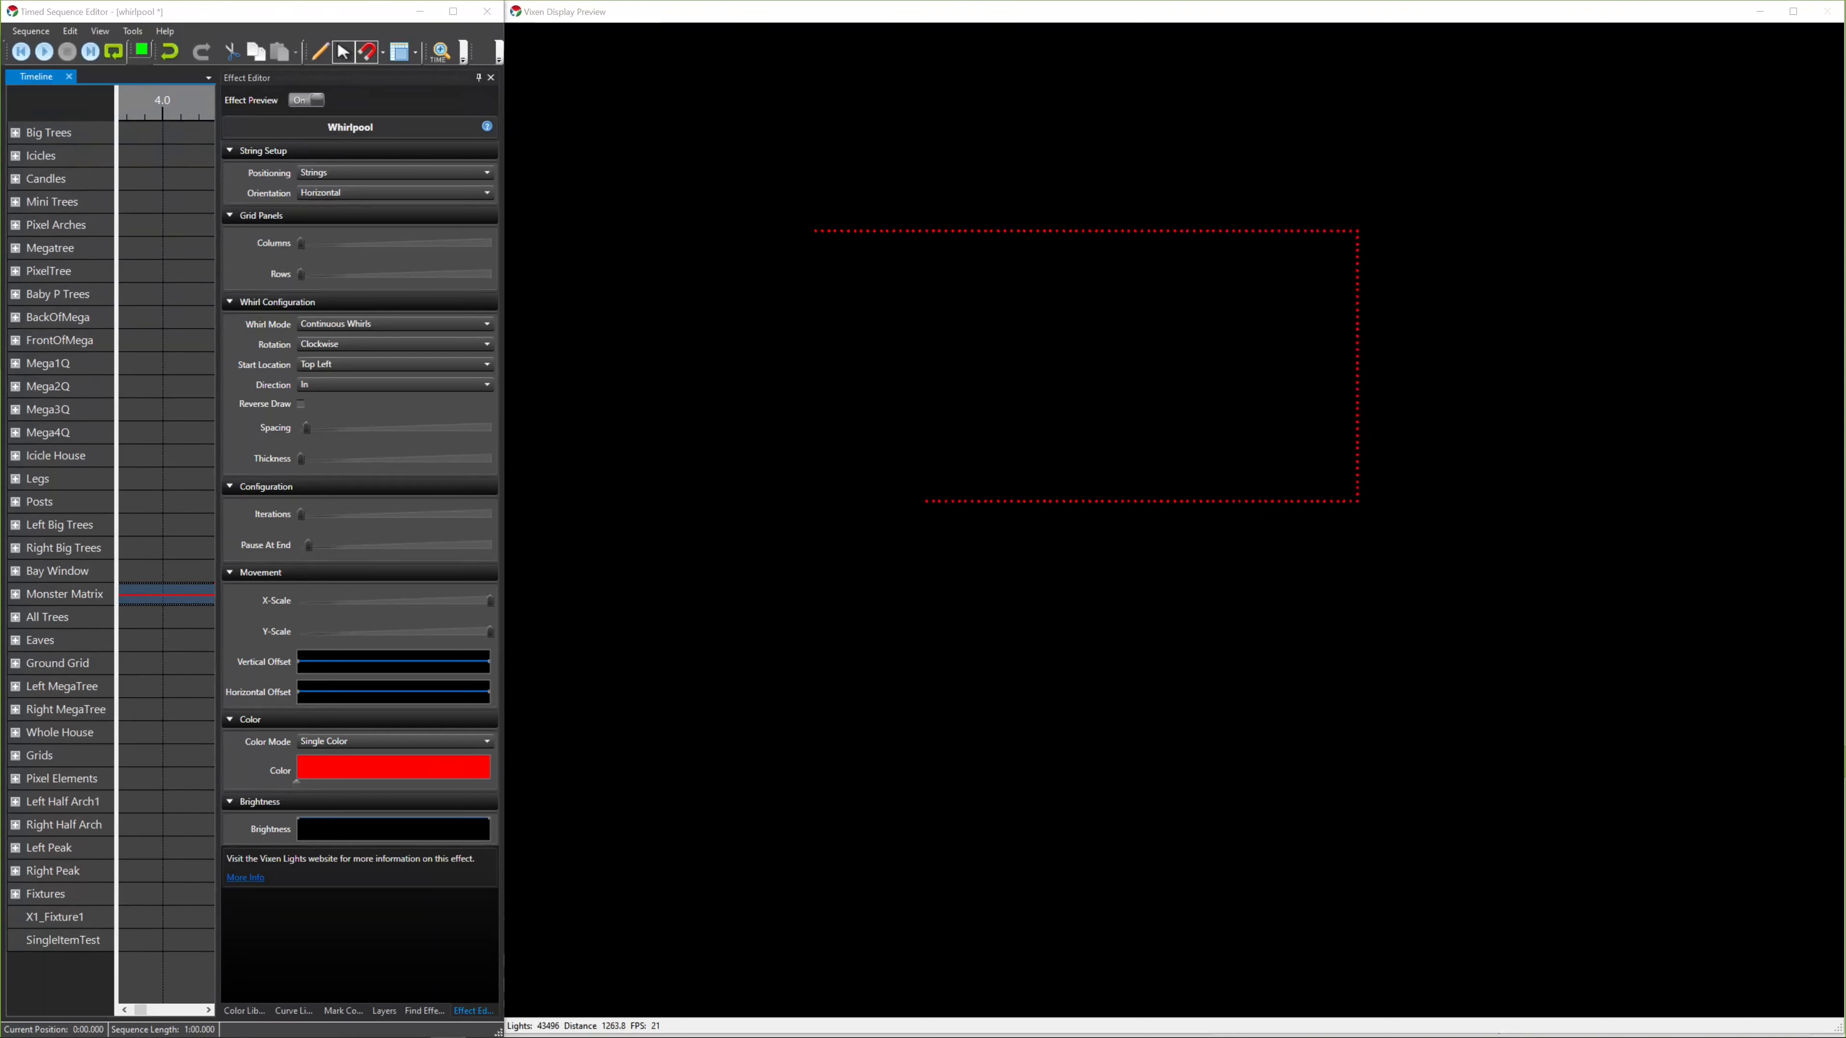
- Try the Out and In & Out directions for the whirl
click(331, 386)
click(317, 412)
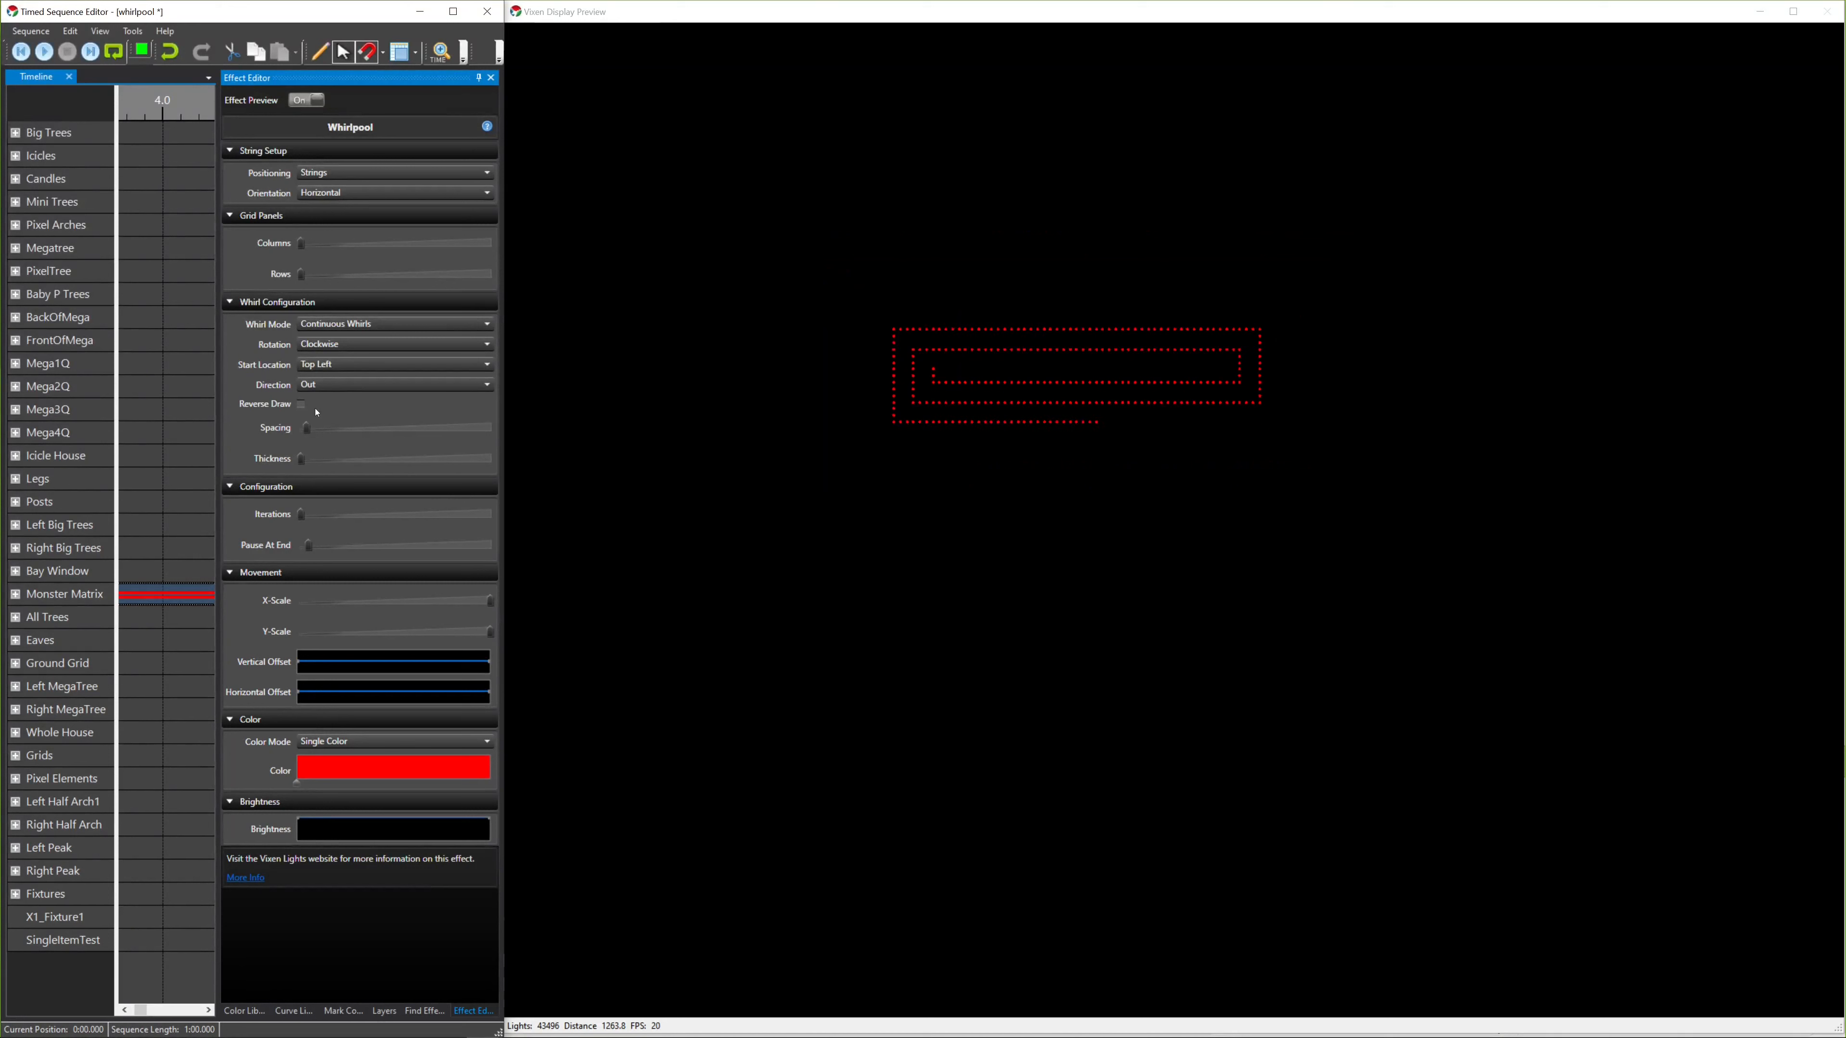
click(339, 385)
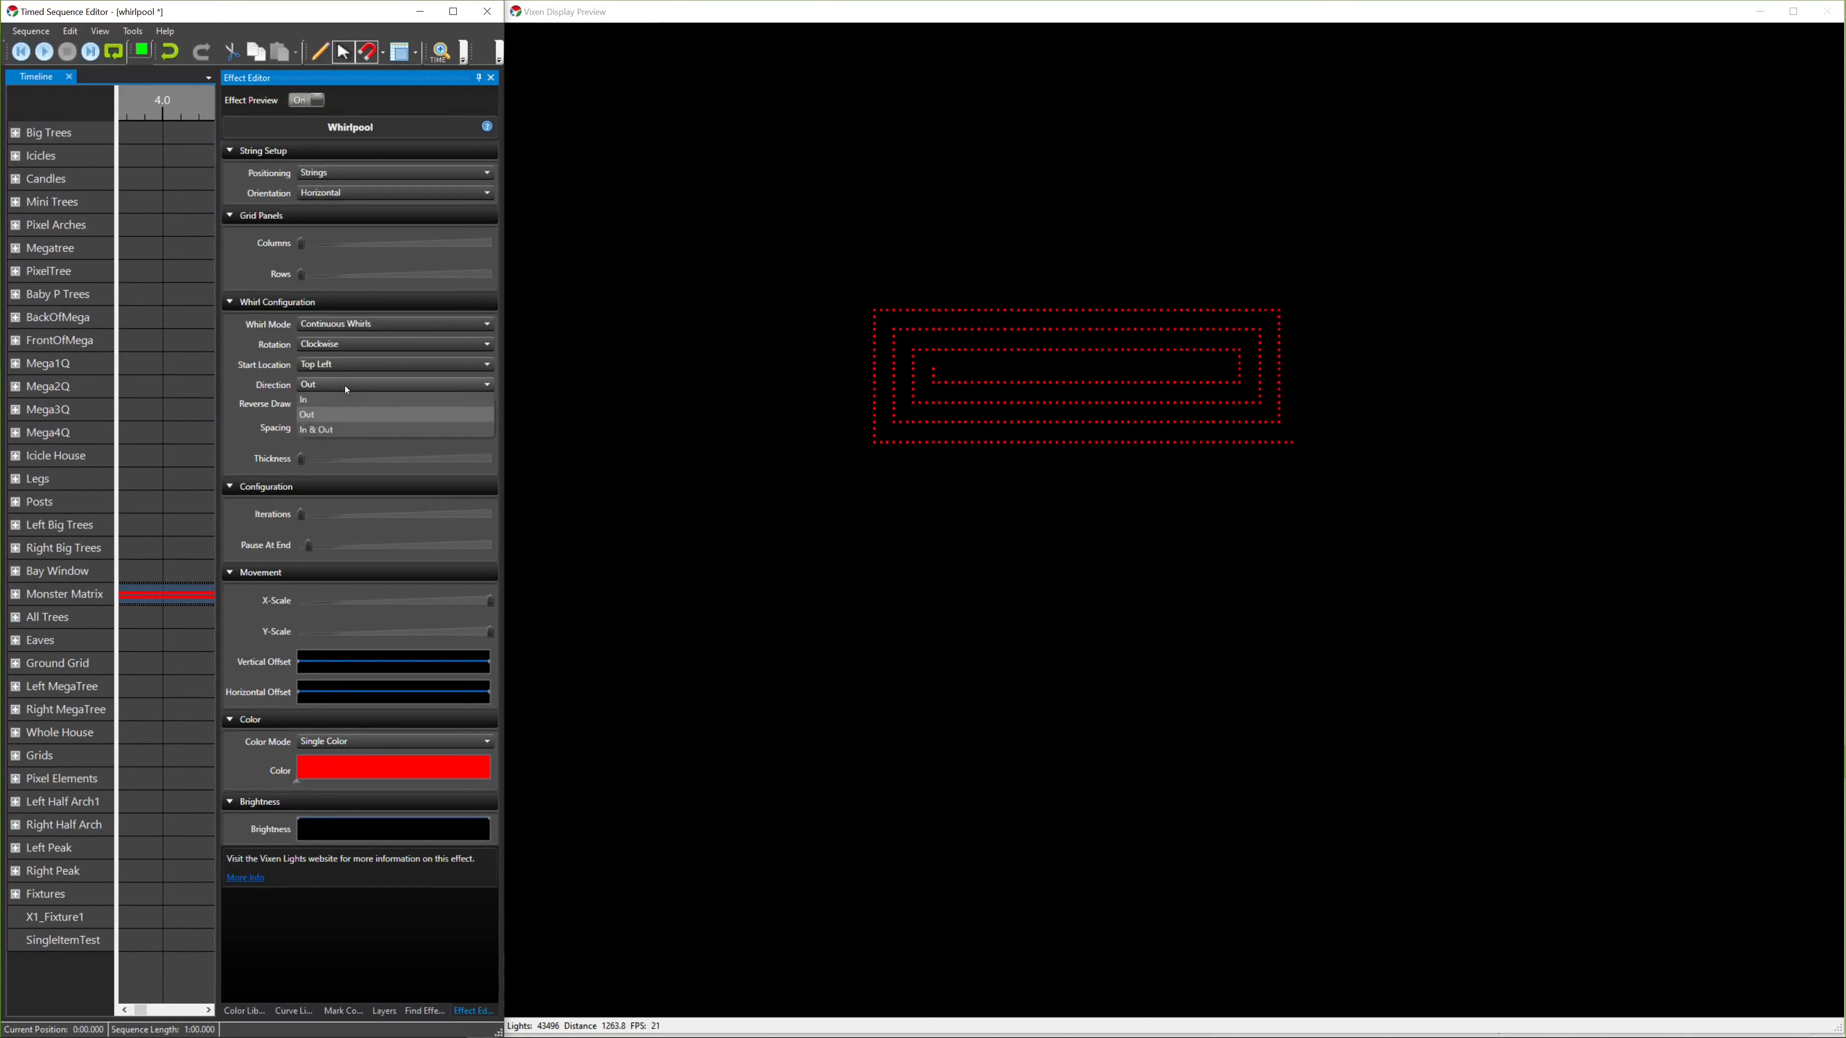
click(341, 430)
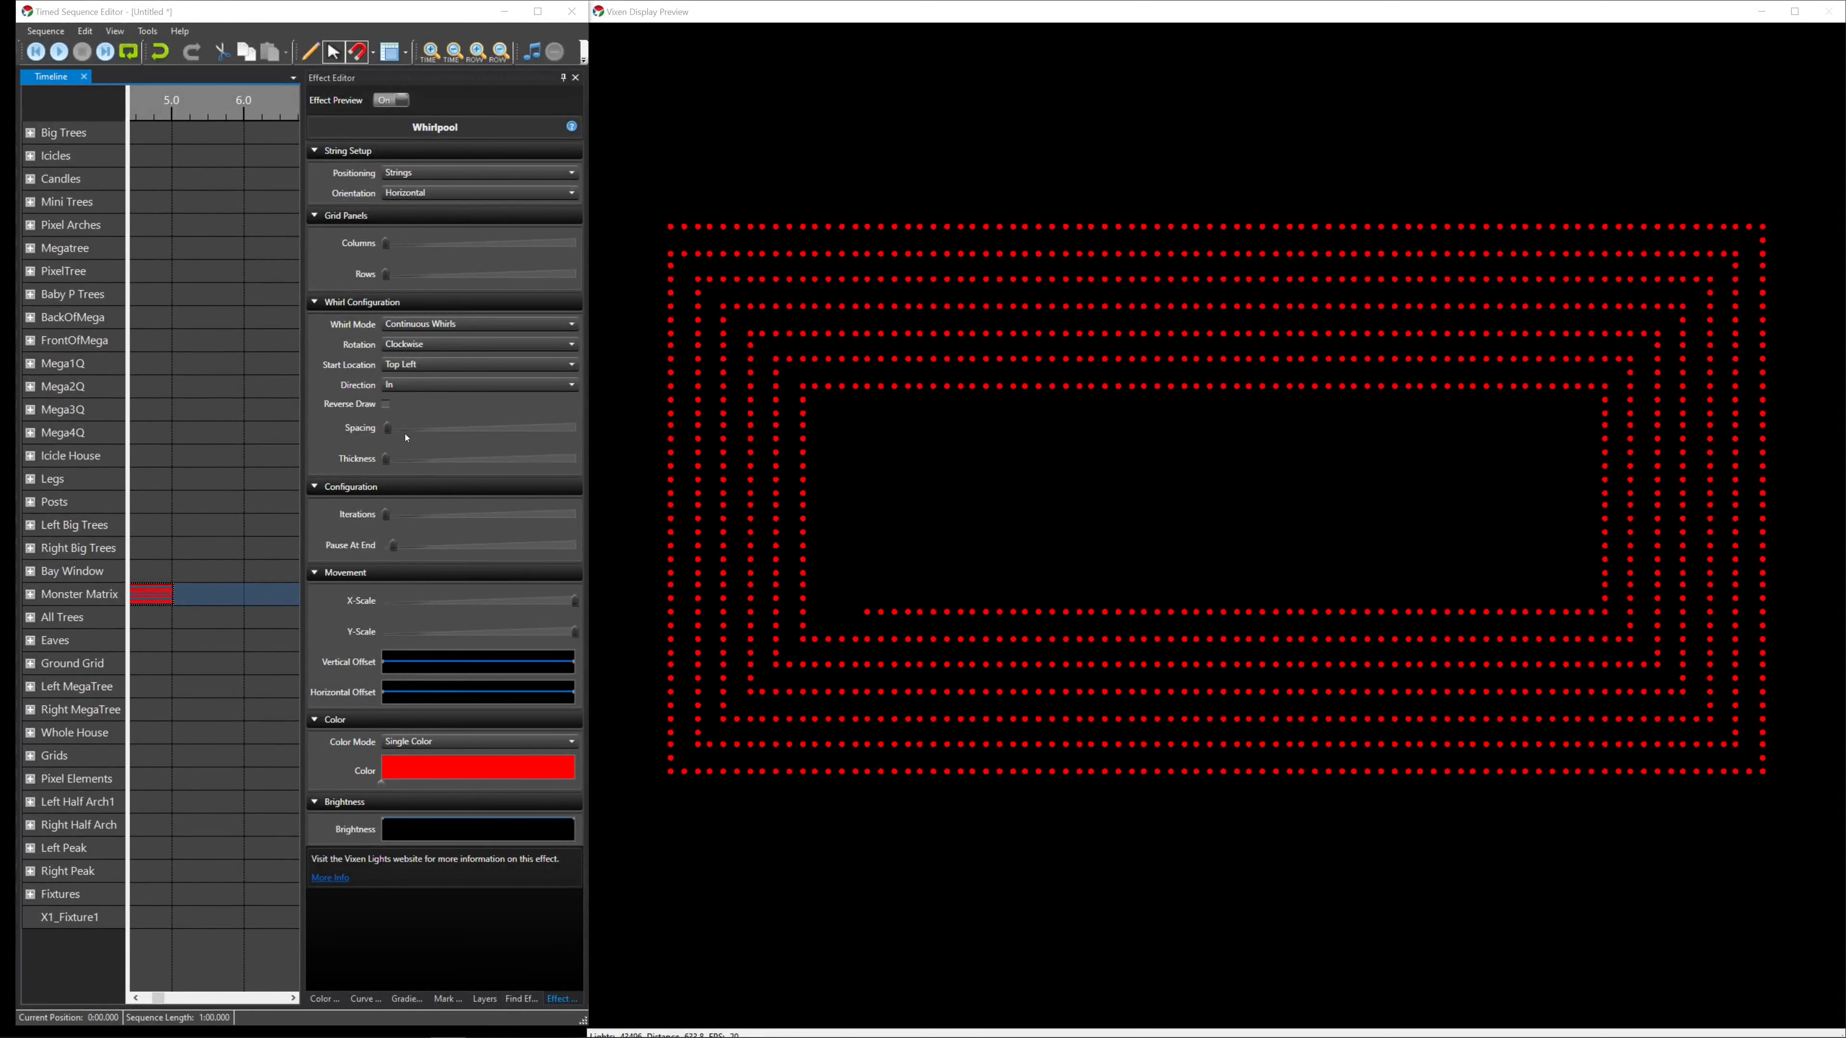
- Increase the whirl thickness to two rows of lights and vary the spacing between the whirl lines
click(387, 456)
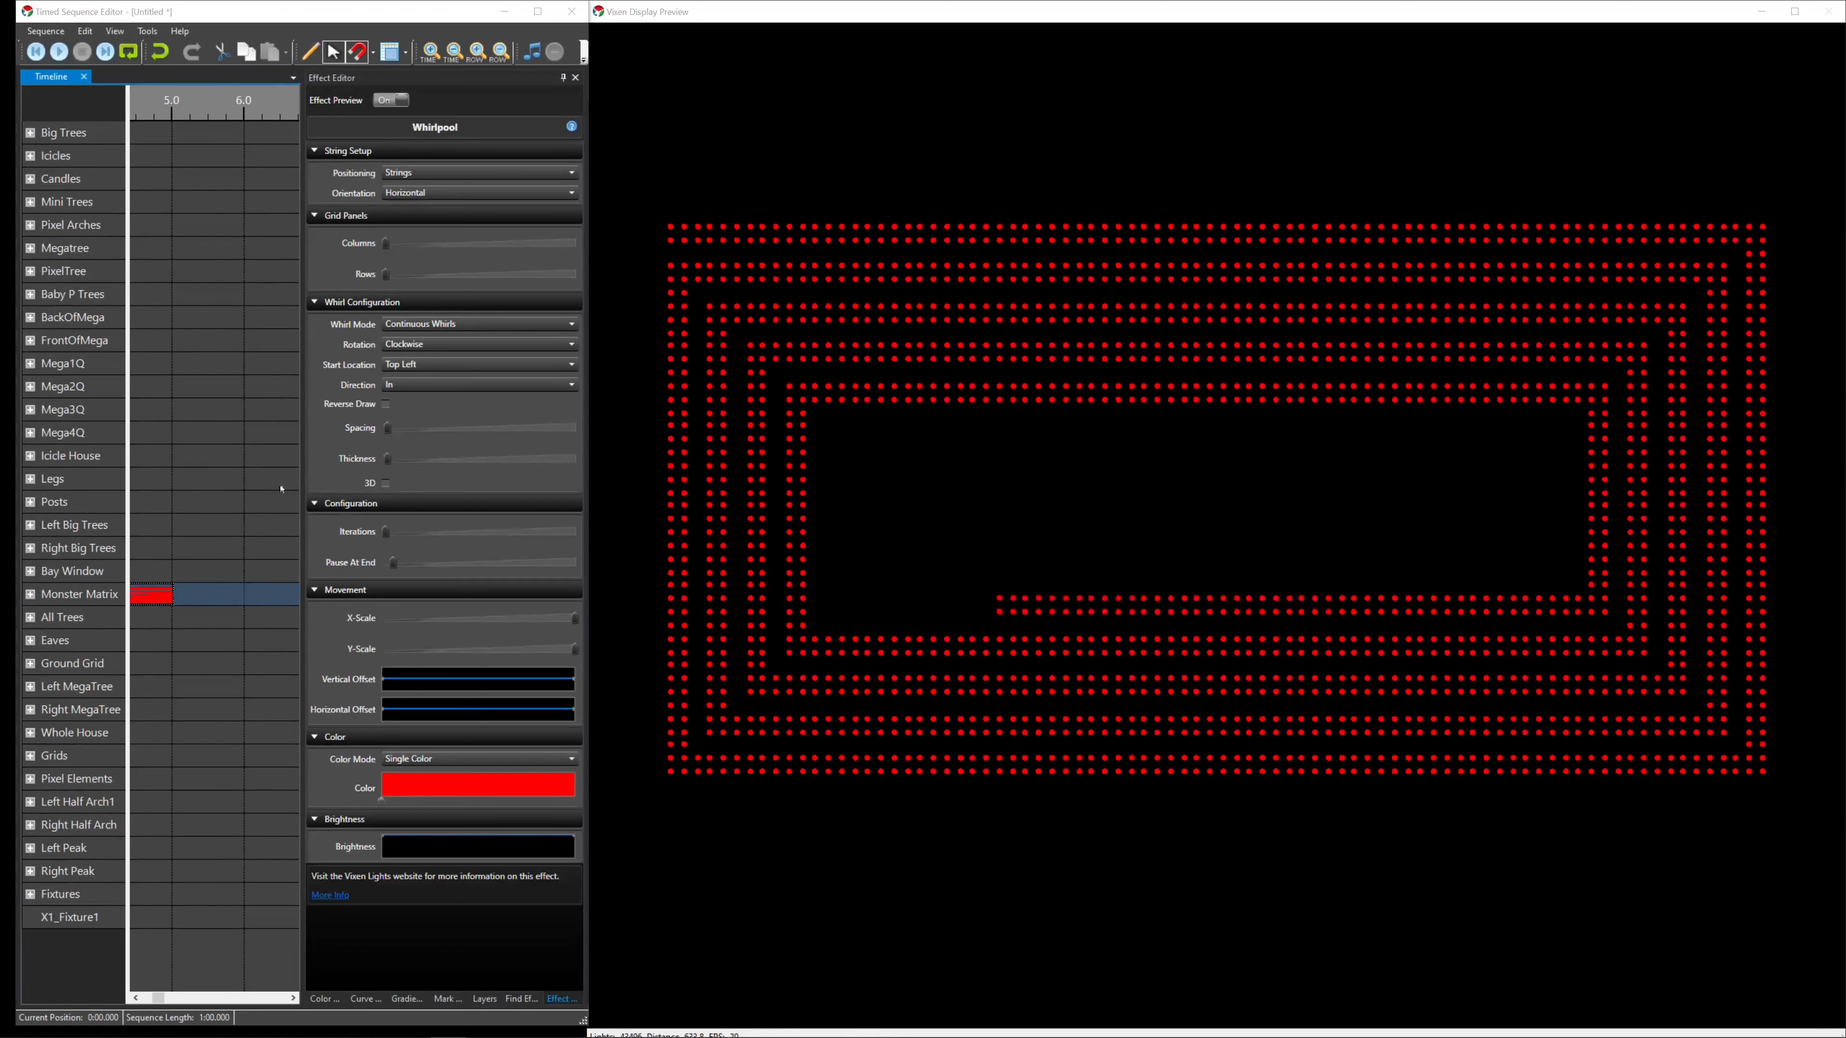
click(390, 433)
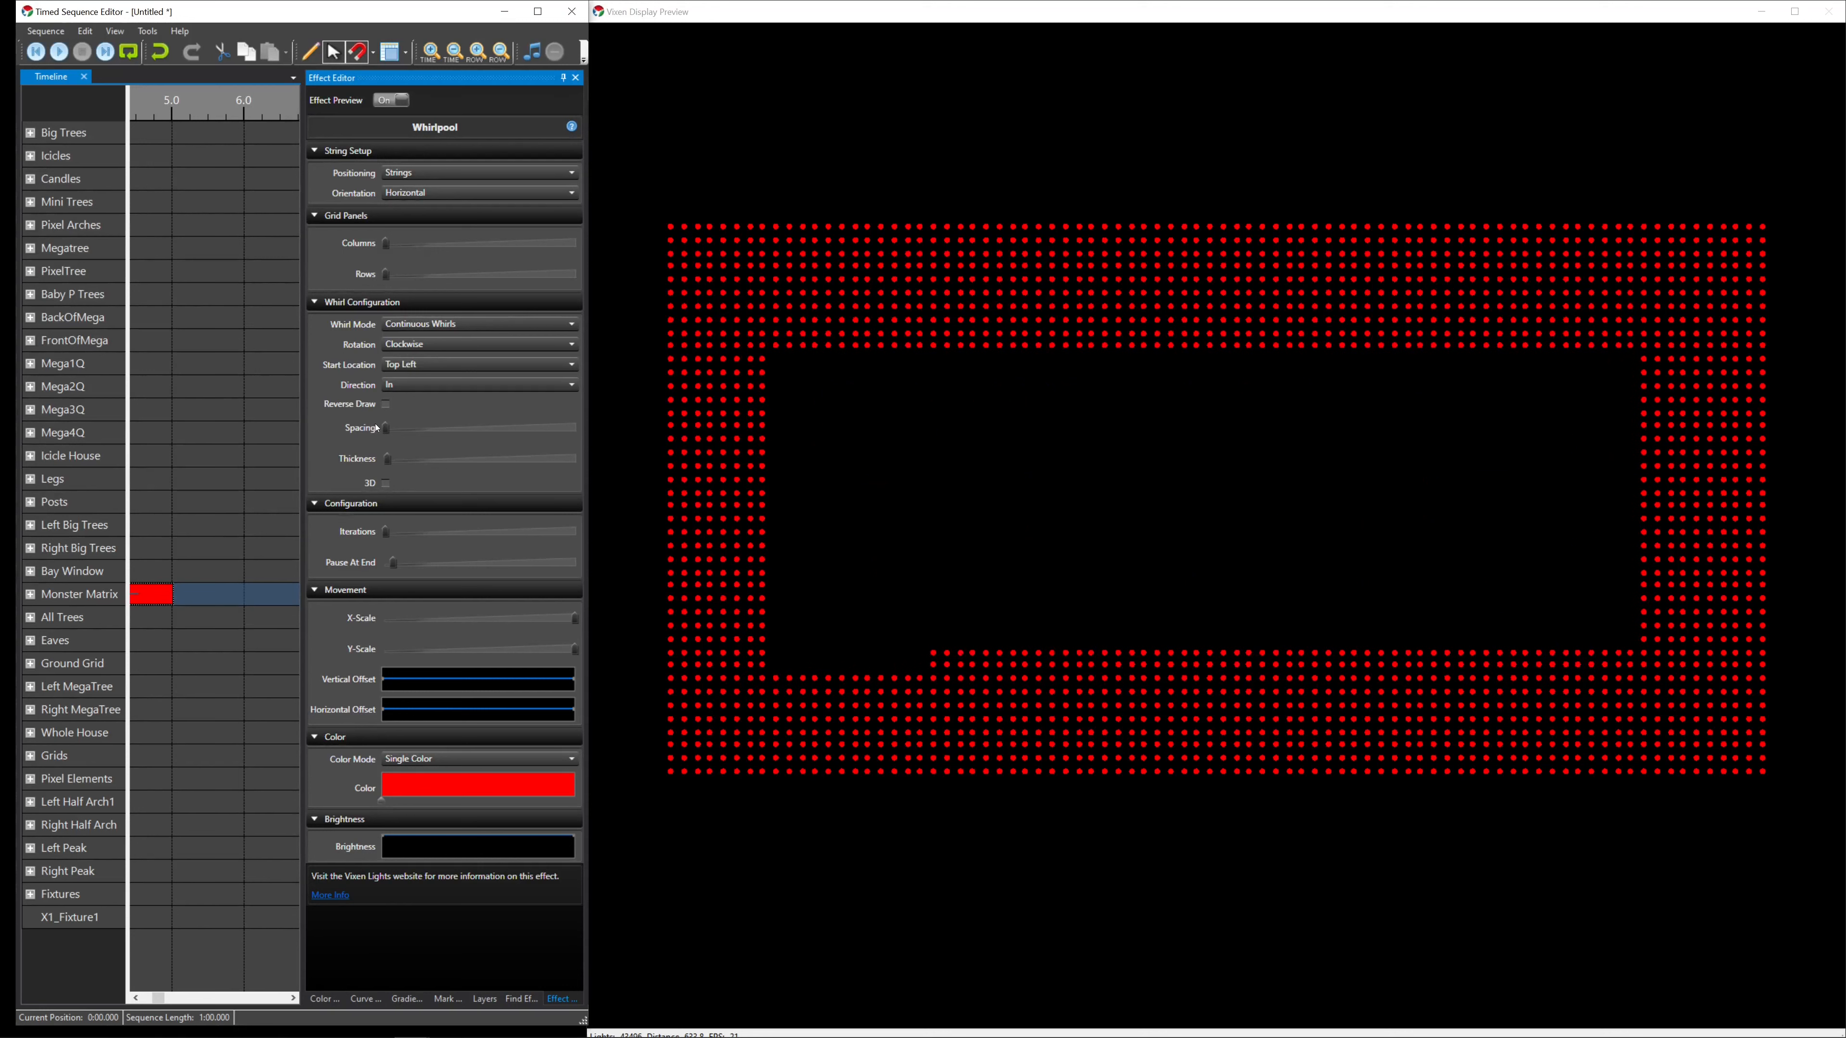
click(1, 613)
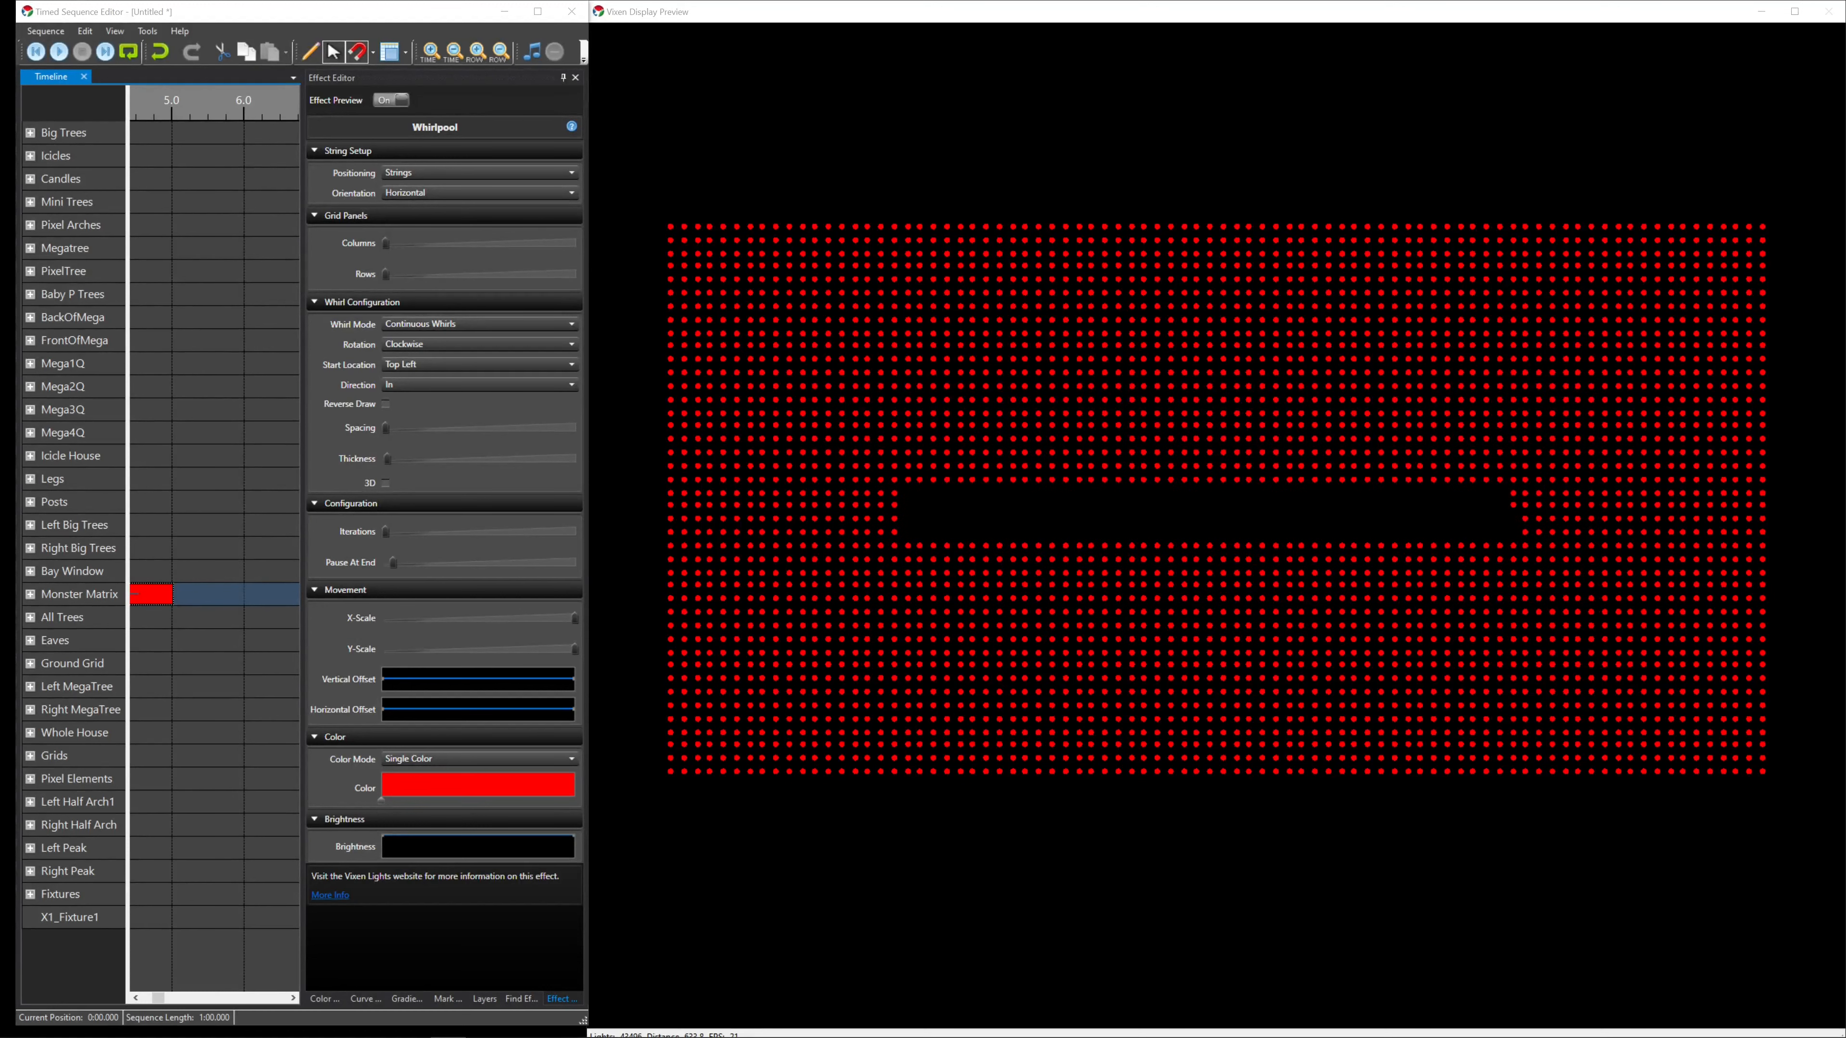
drag(390, 429, 395, 431)
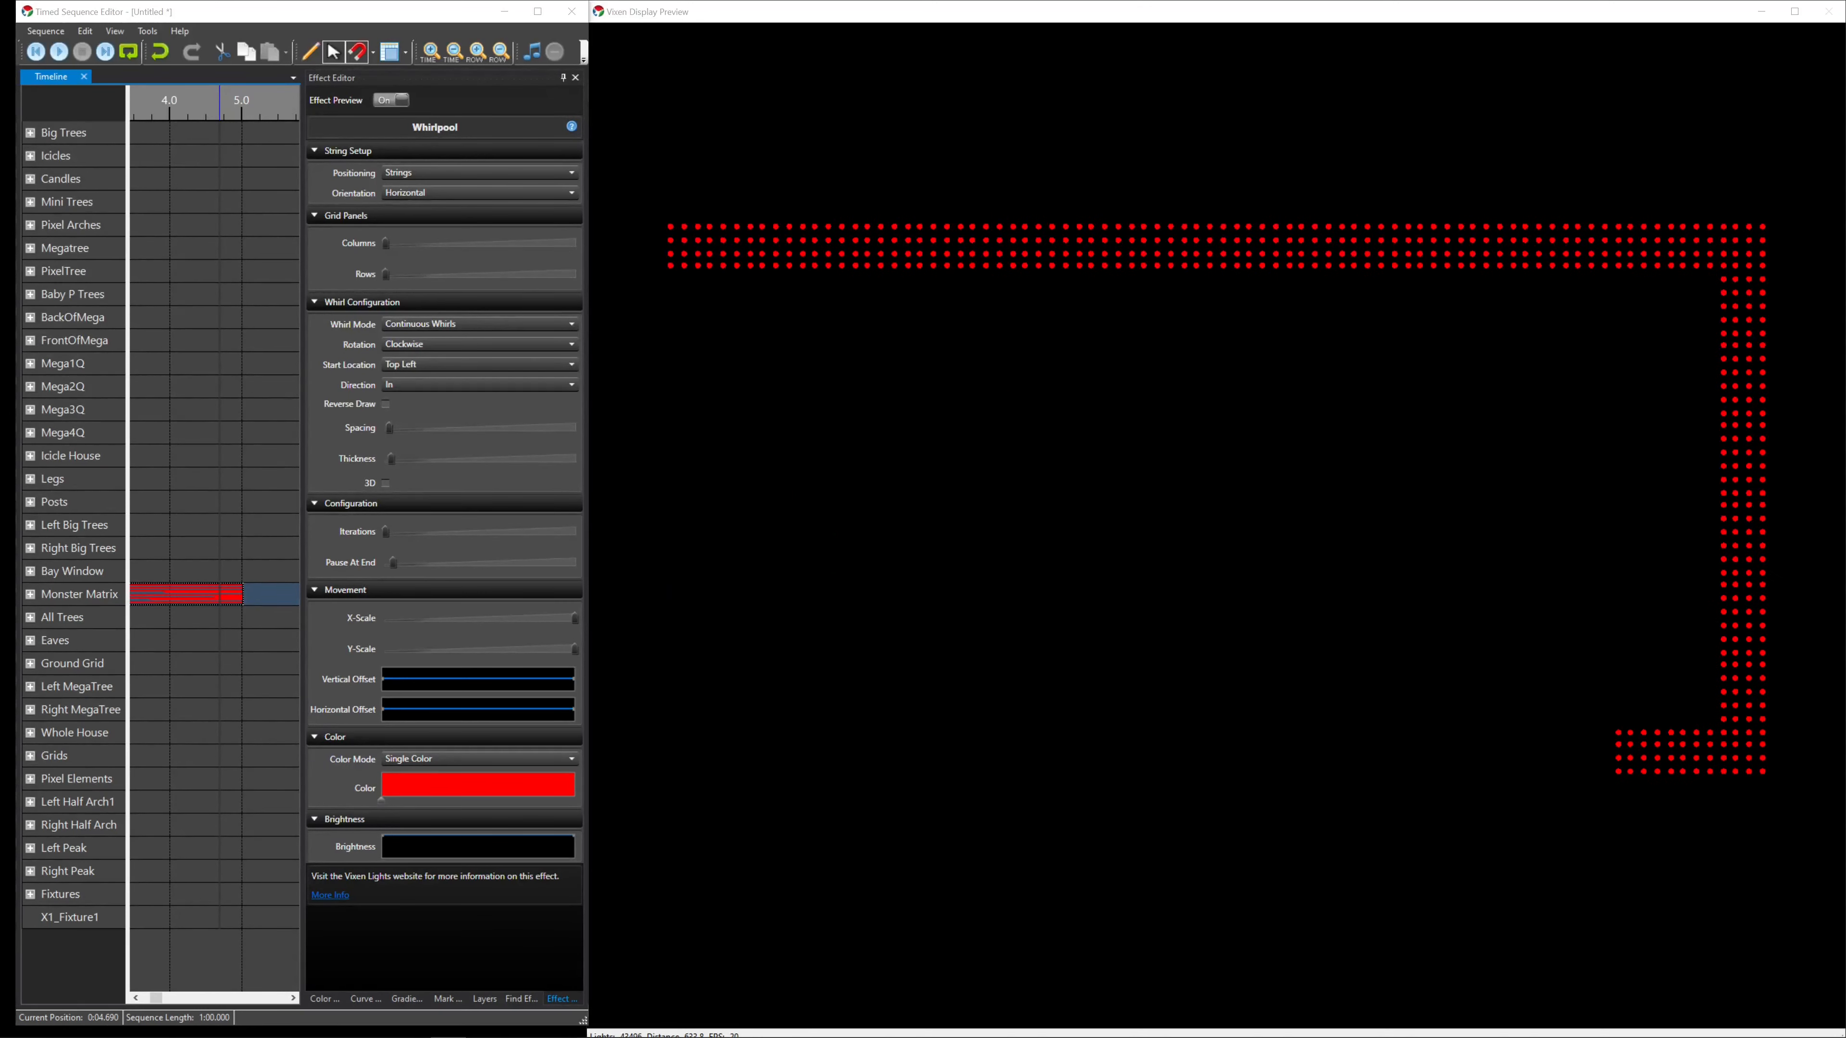
- Try the whirl's 3D and iterations settings and lengthen its pause at the end to roughly a third of the range
click(386, 484)
click(415, 536)
drag(395, 567, 443, 576)
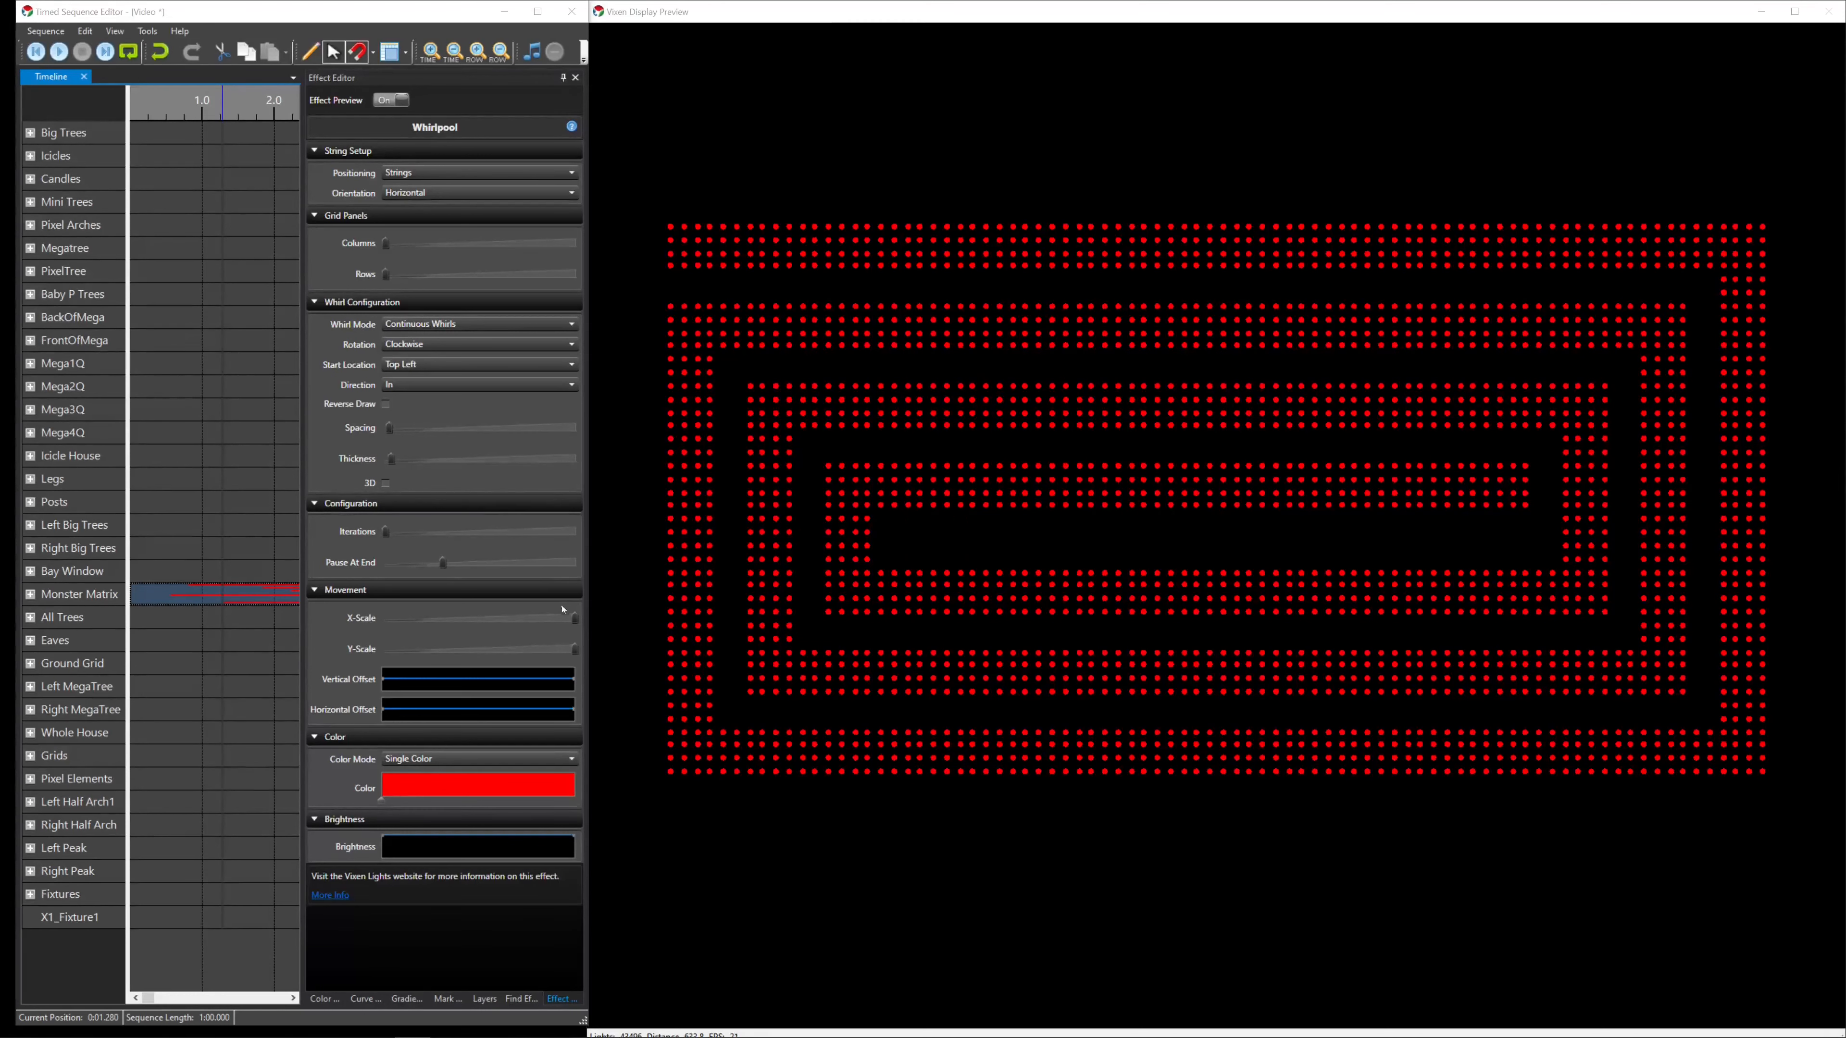
- Reduce the X and Y scales to about half and raise the end points of the vertical and horizontal offset curves to near 100
drag(574, 619, 479, 617)
drag(569, 655, 481, 642)
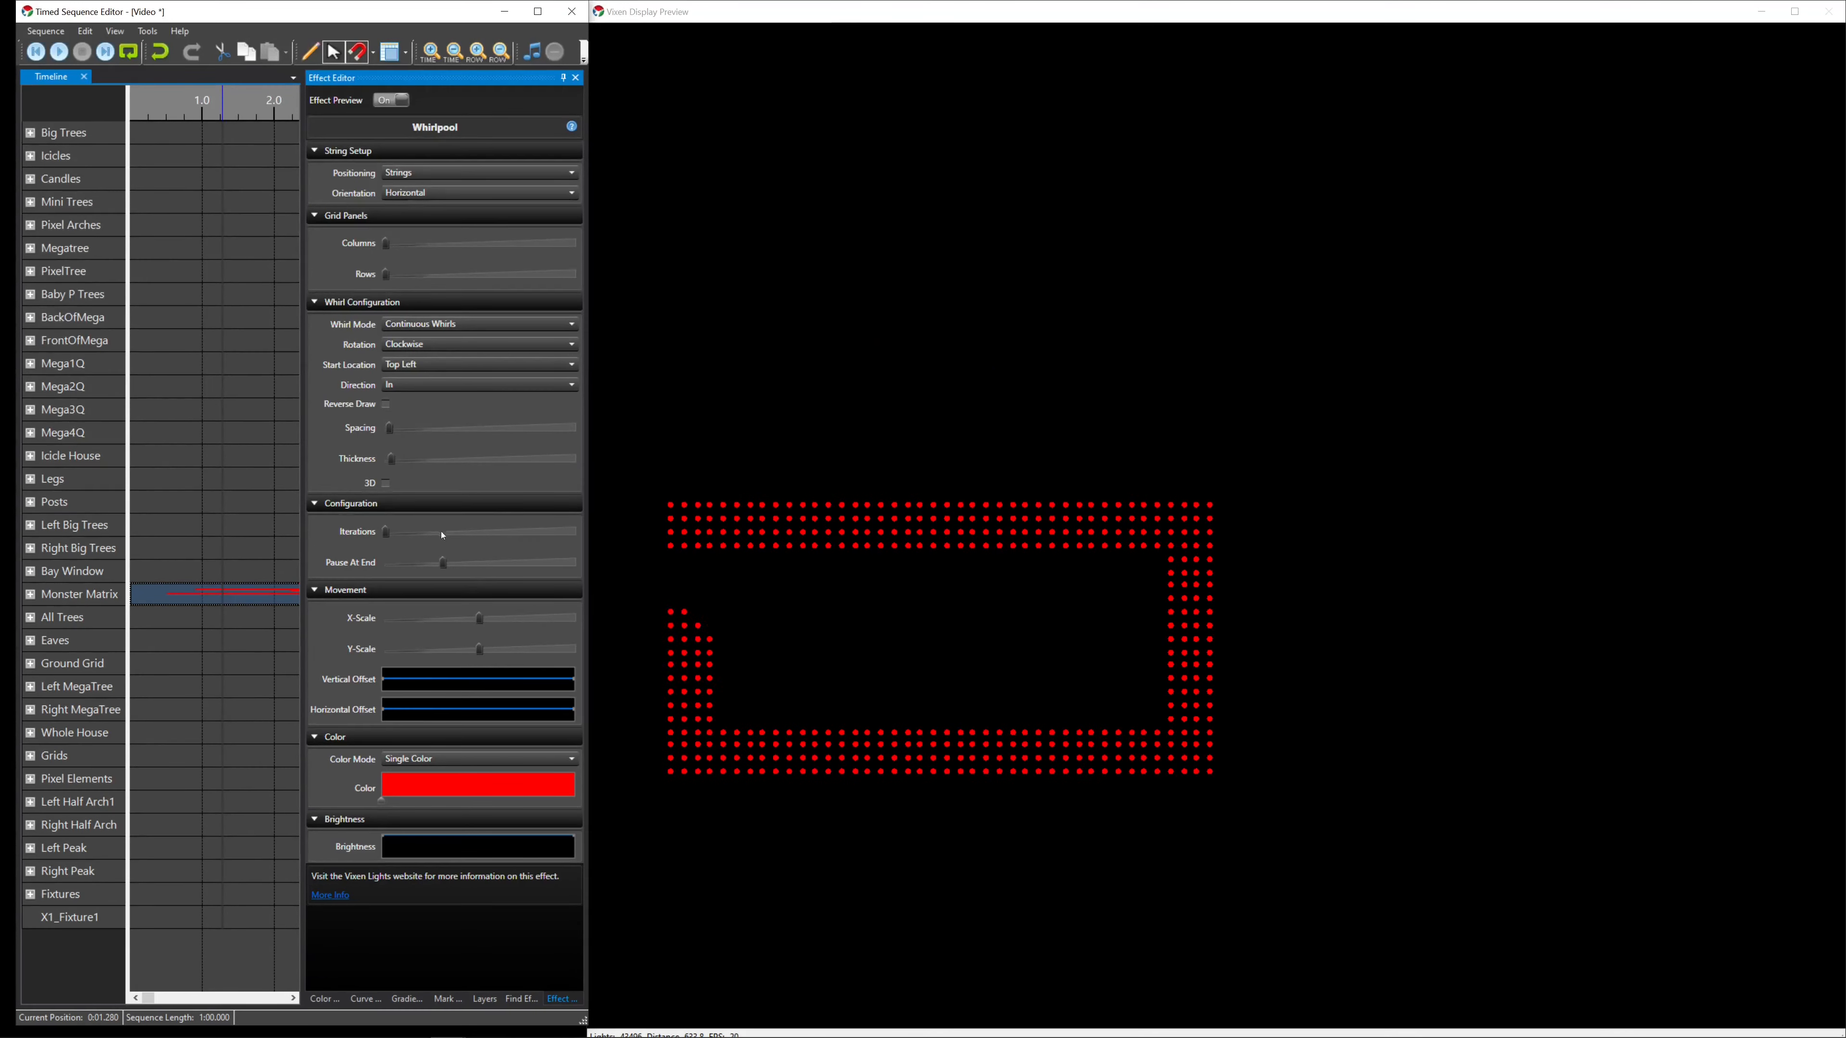
double_click(477, 684)
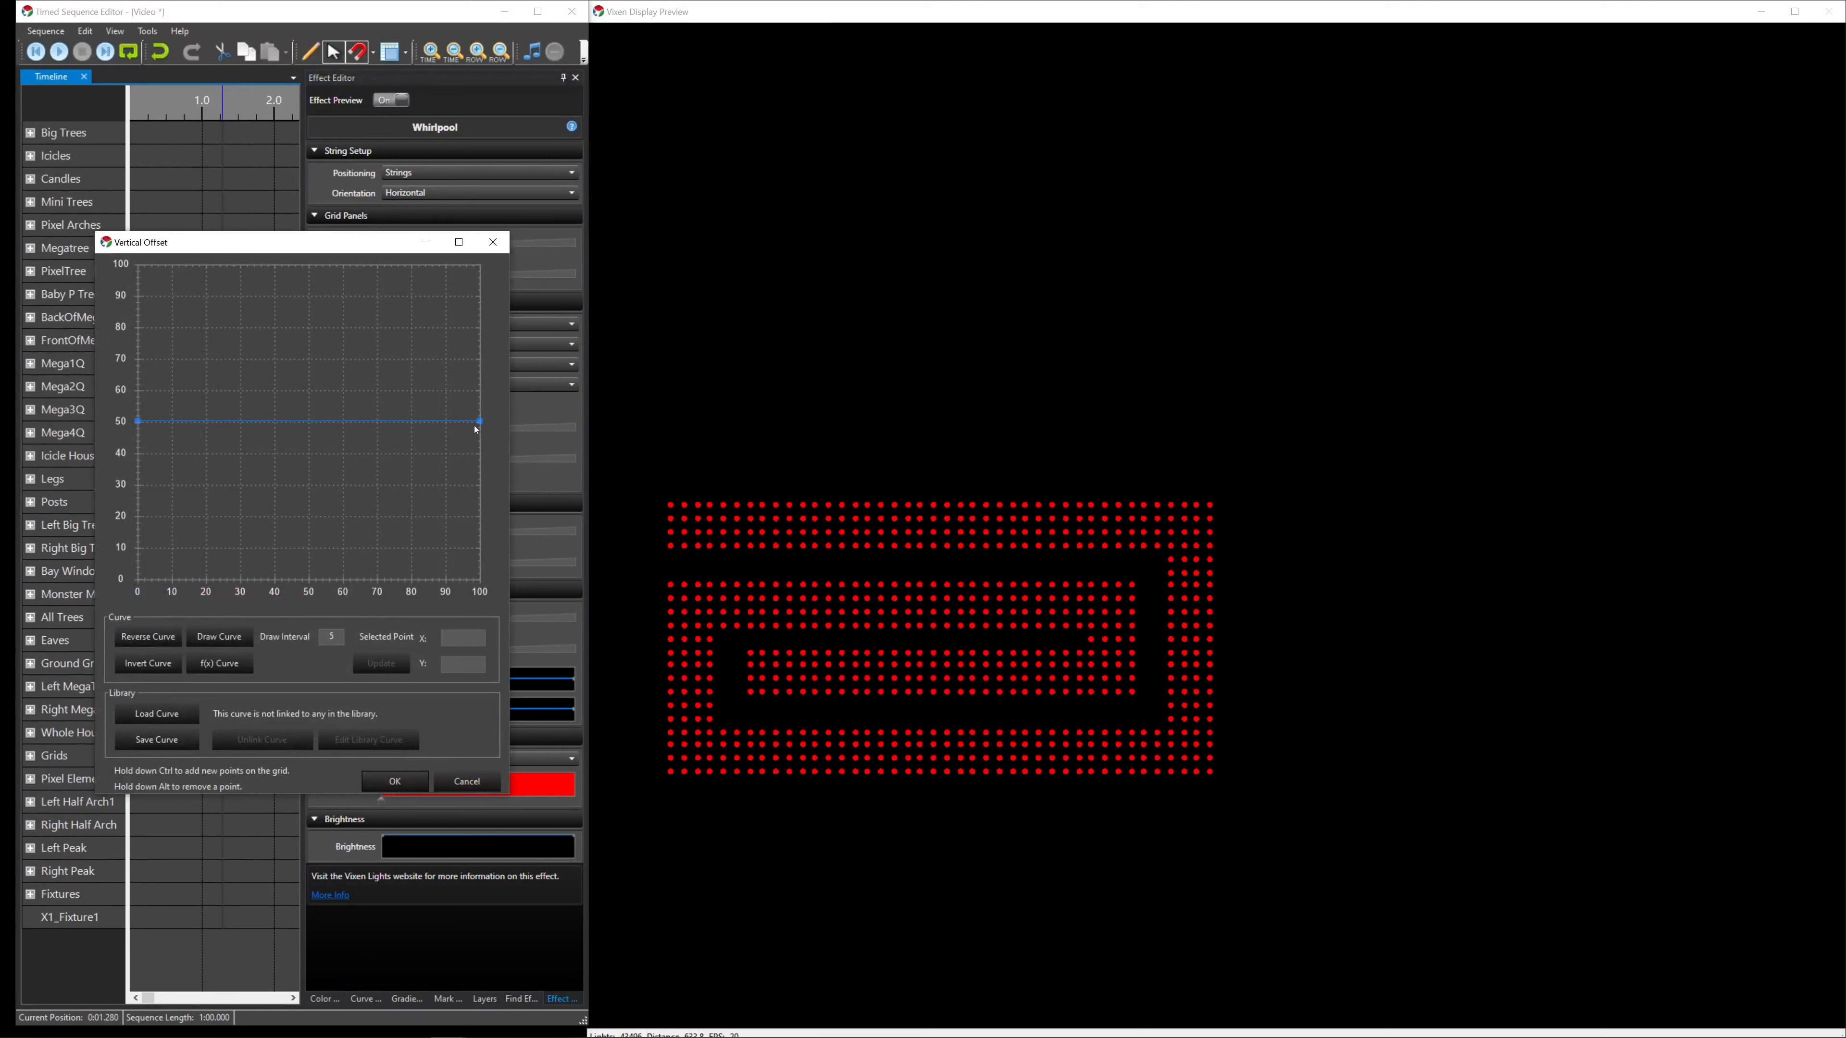
drag(480, 422, 494, 260)
click(395, 782)
double_click(503, 722)
drag(483, 422, 518, 274)
click(405, 784)
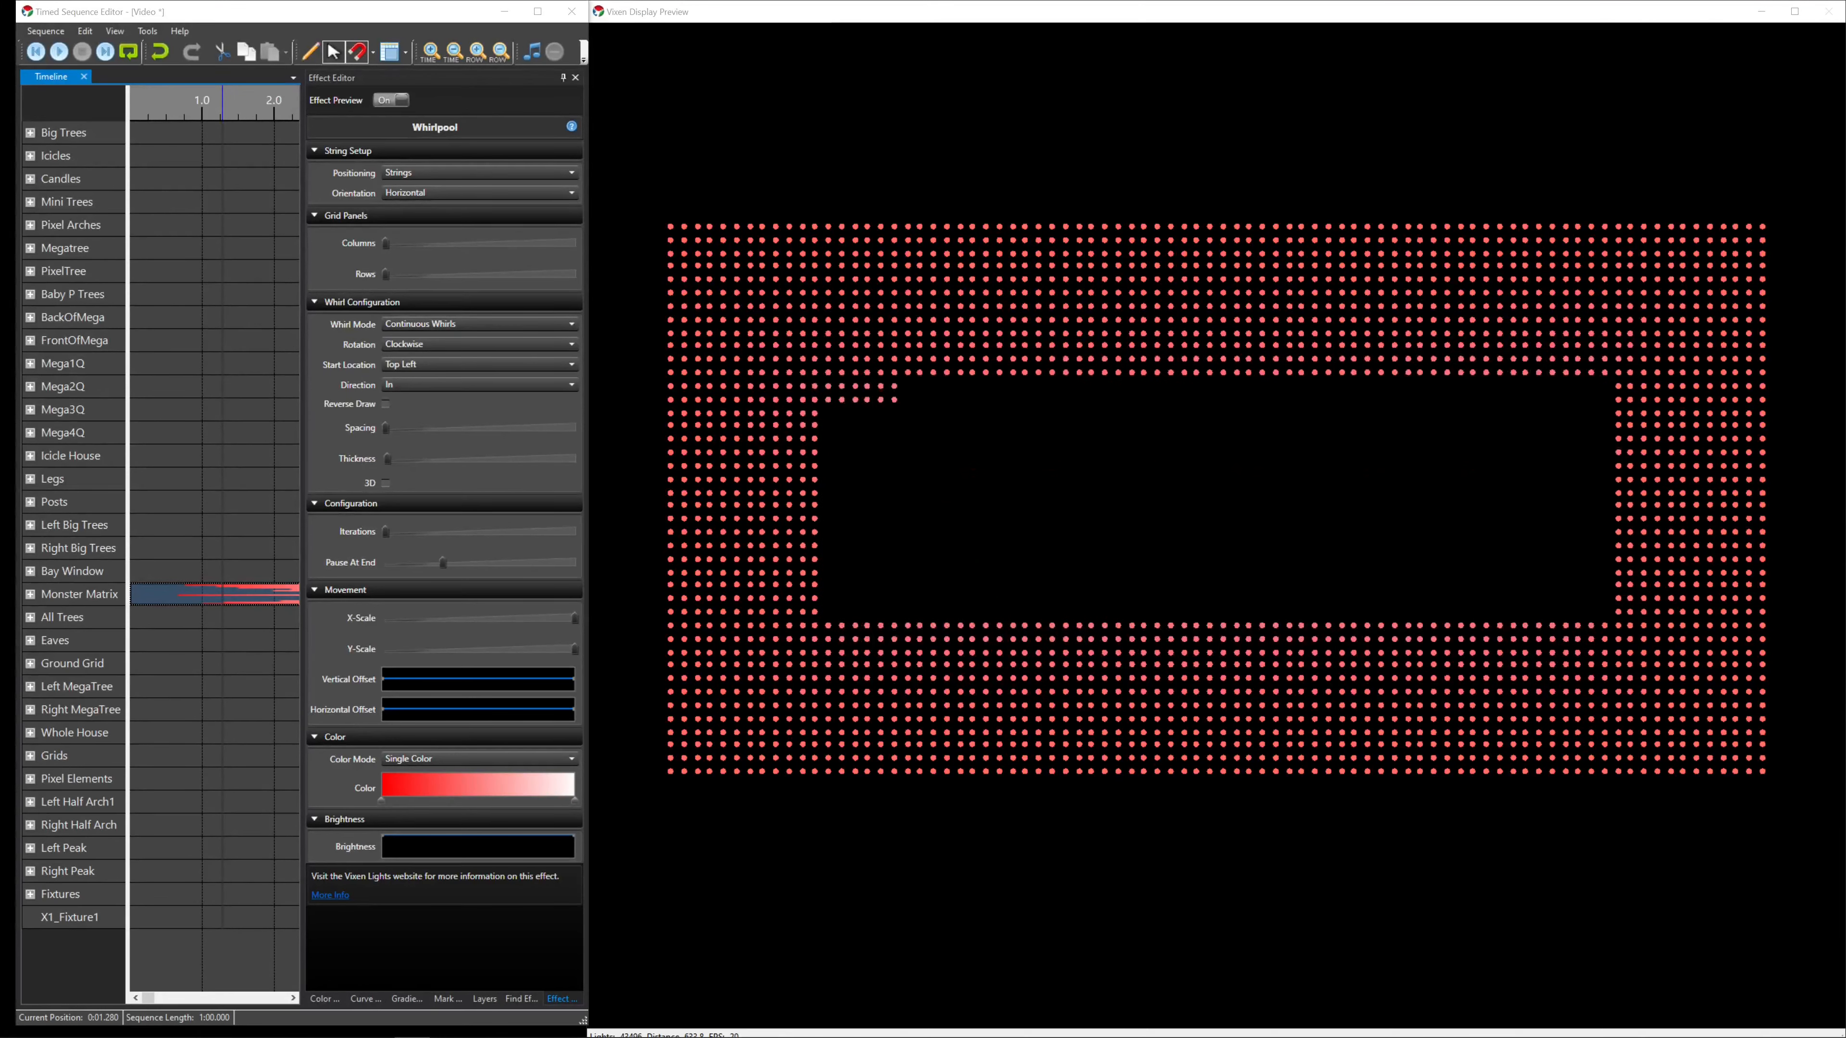
- Try the Side Colors and Color Rings color modes on the whirlpool
click(531, 756)
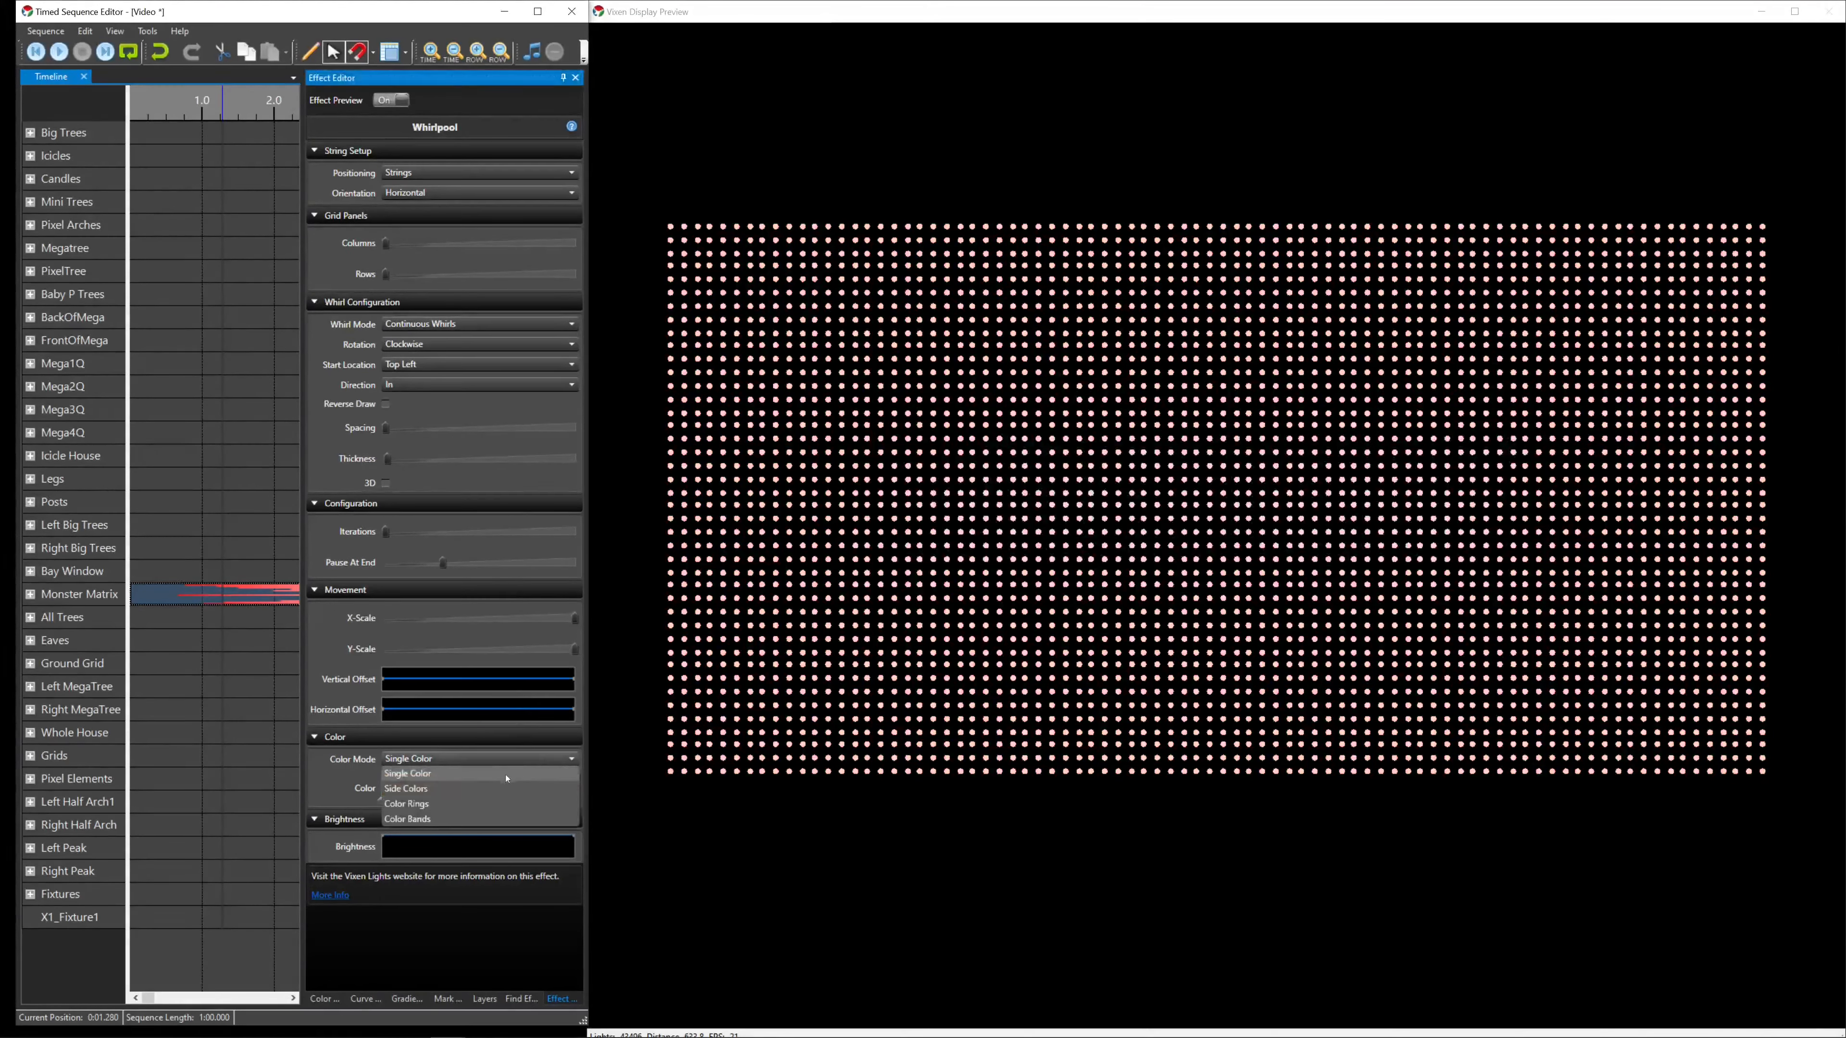
click(492, 791)
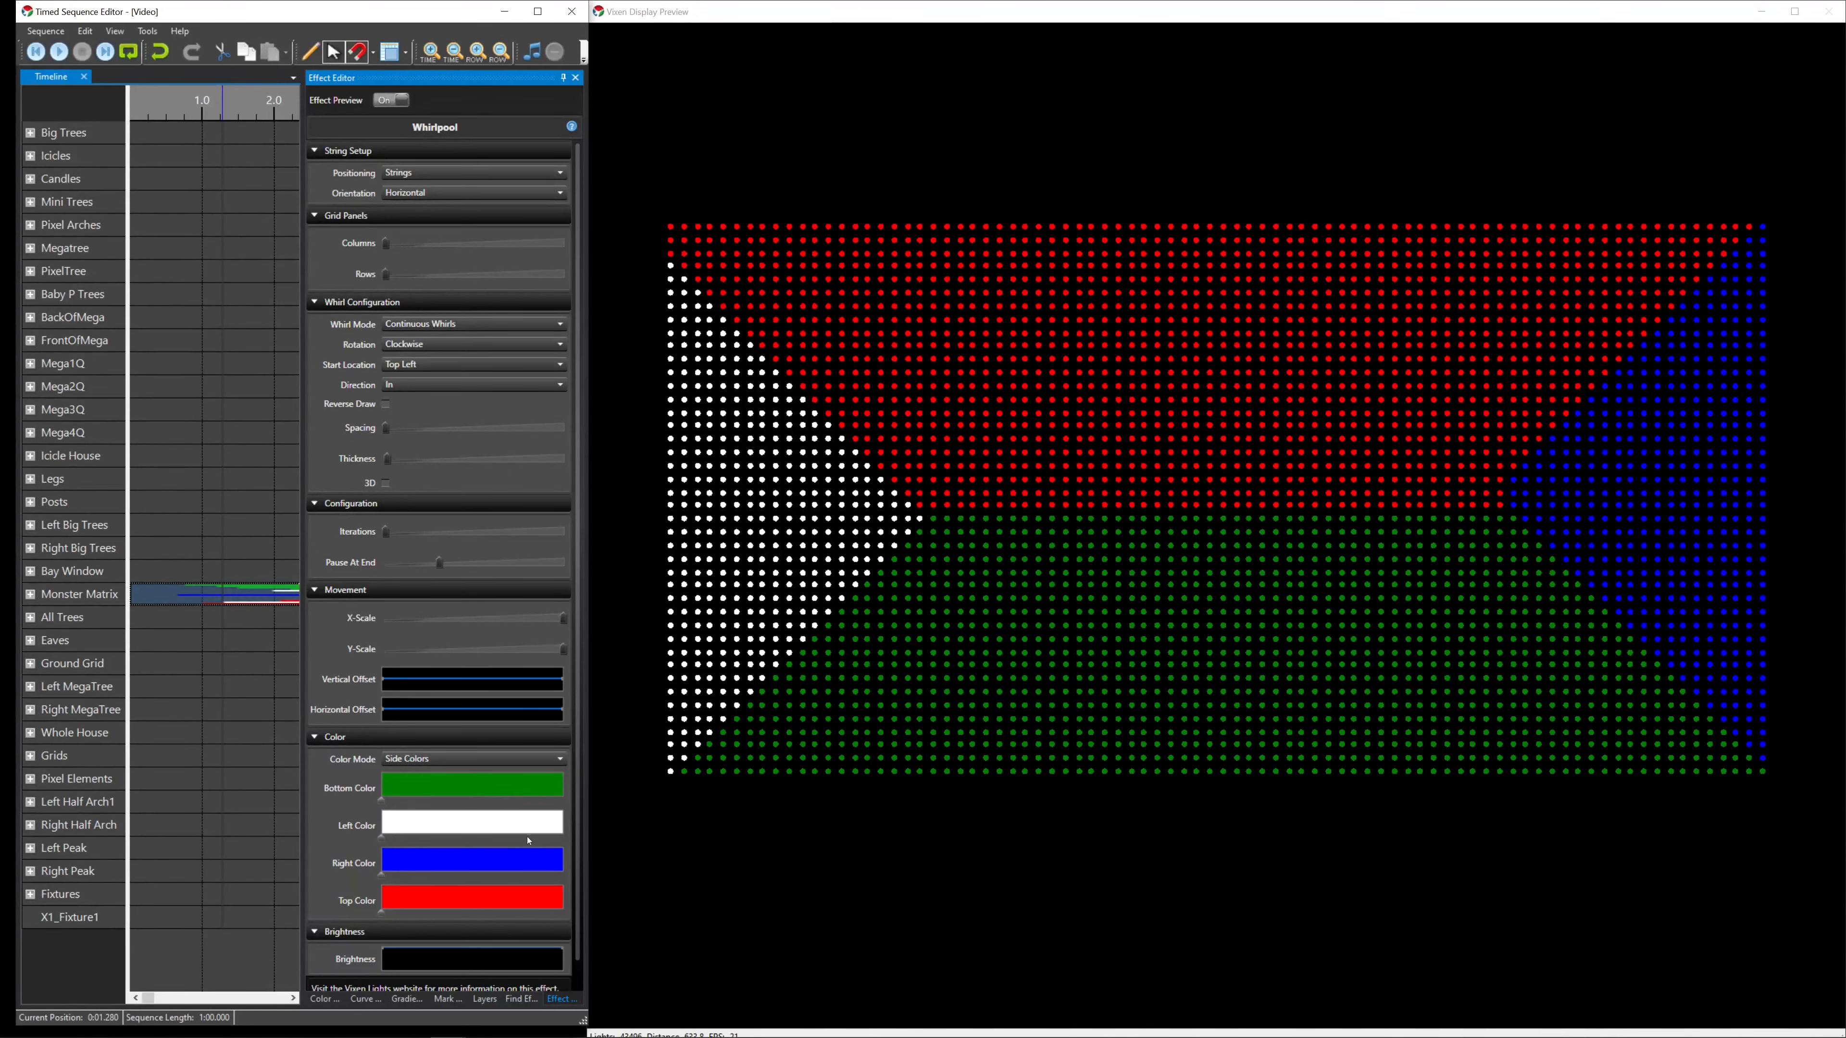
click(558, 764)
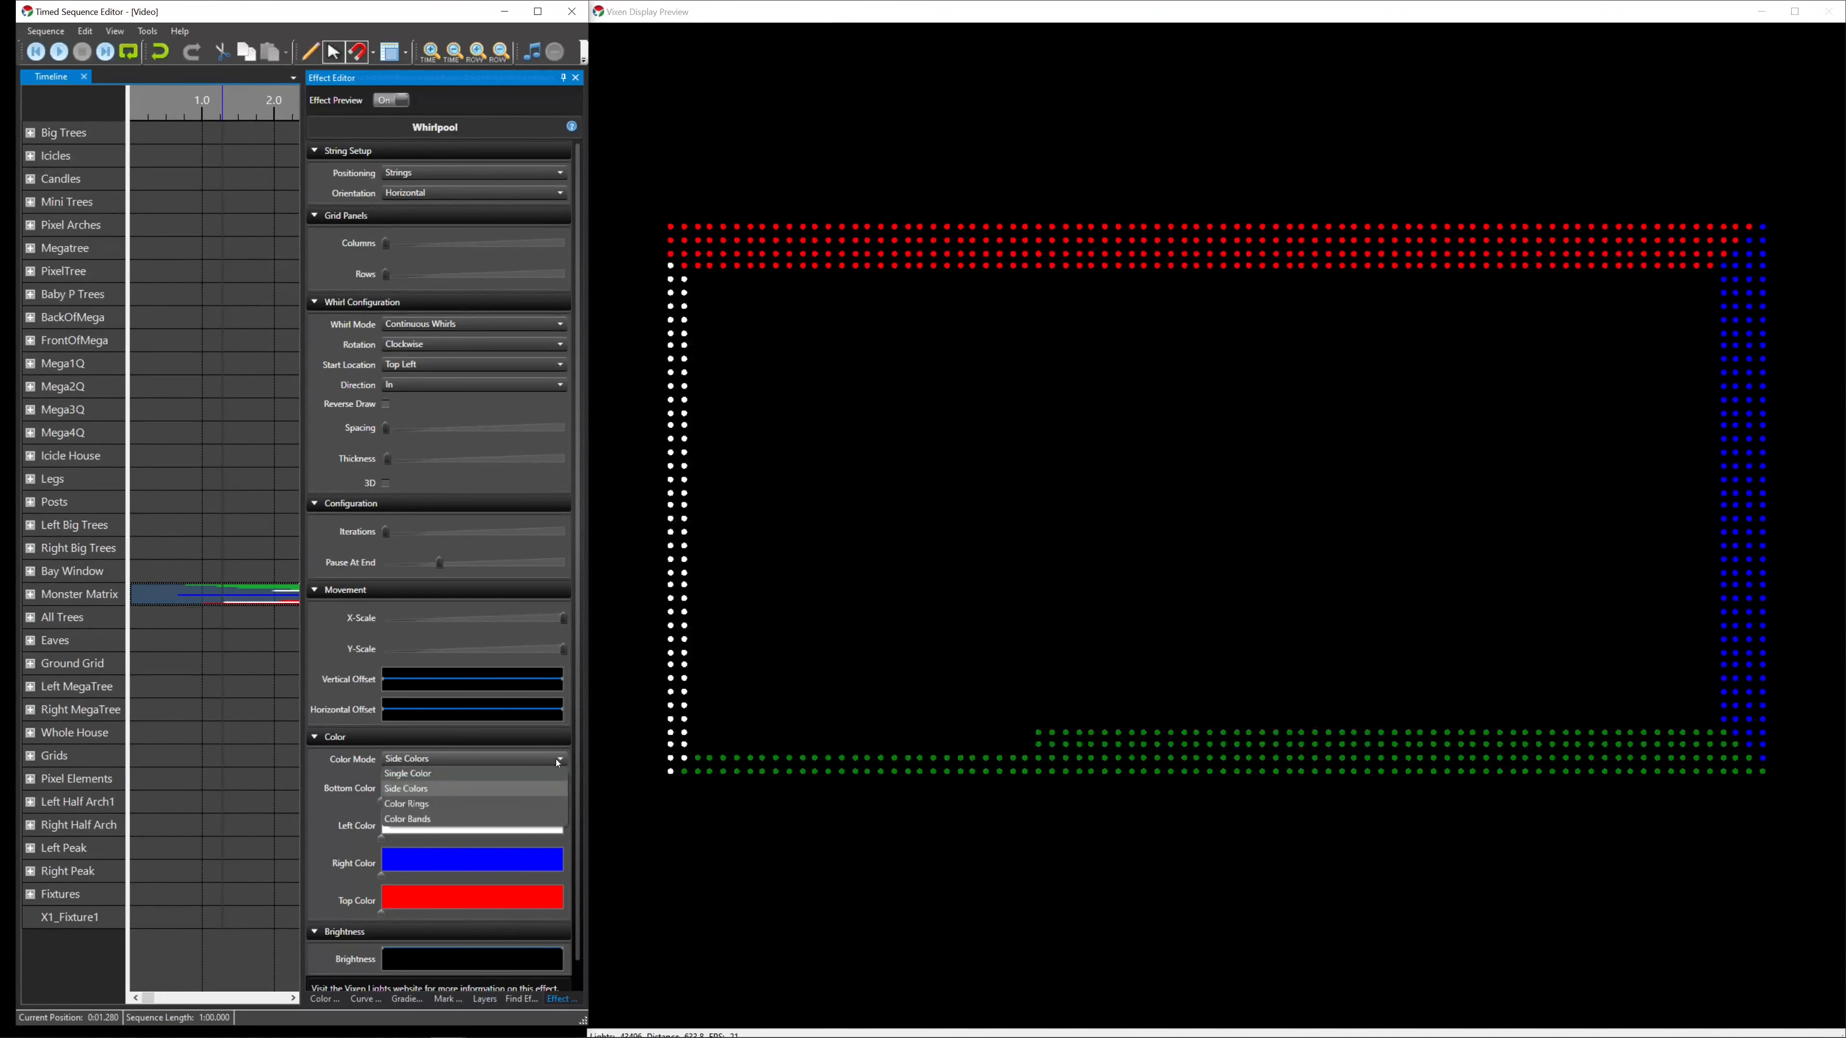
click(495, 806)
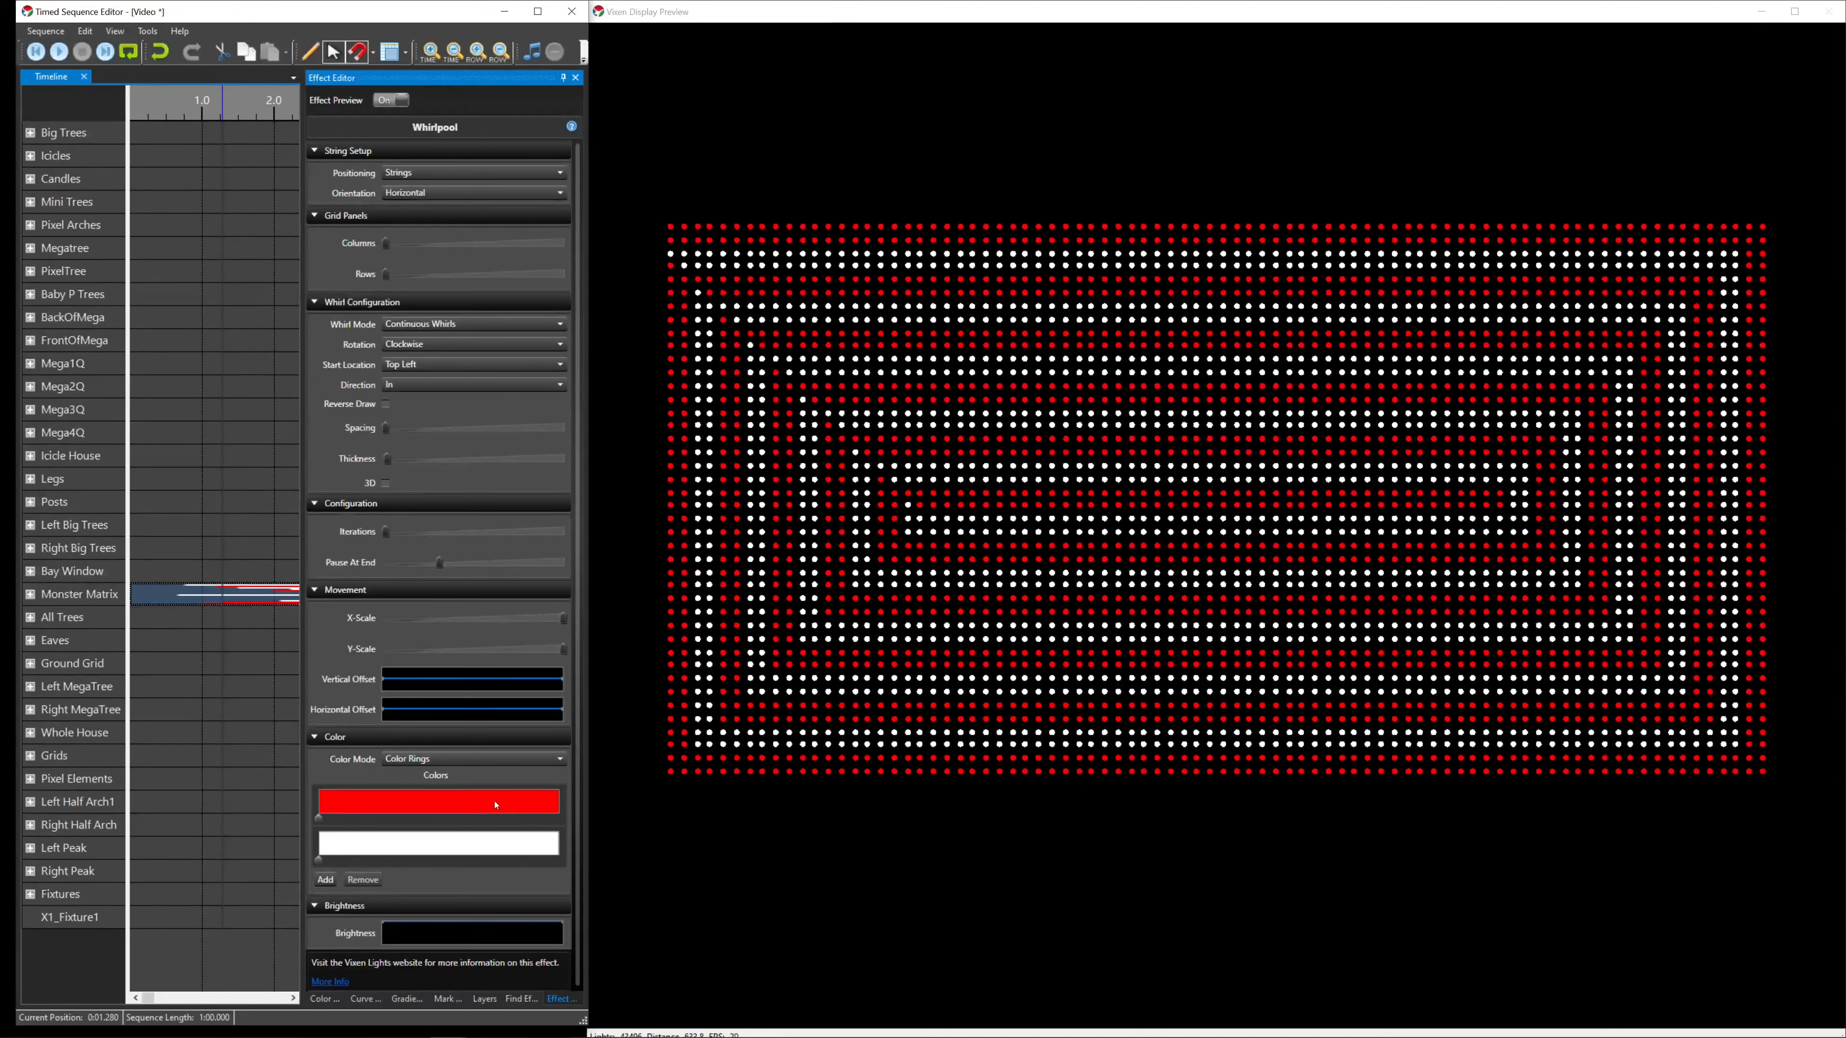
- Set the whirlpool's color mode to Color Bands and increase the band length
click(560, 760)
click(513, 820)
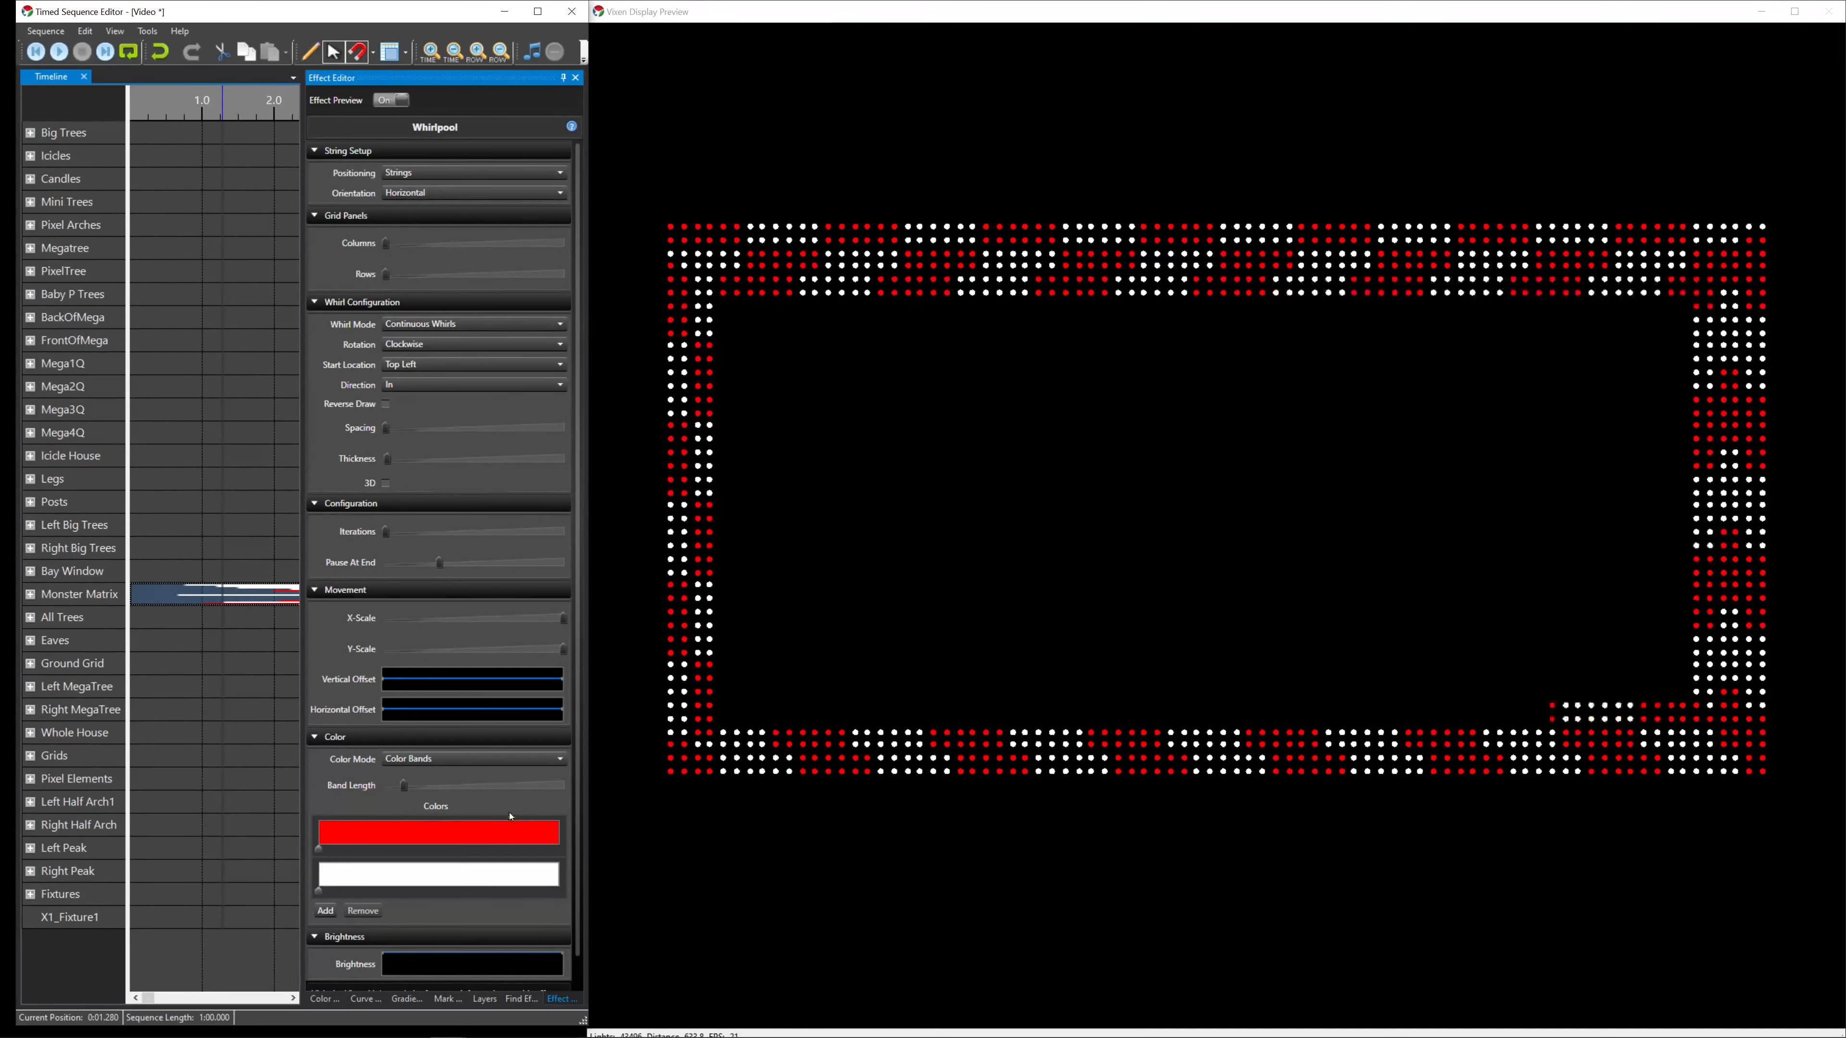
drag(408, 789, 423, 797)
mouse_move(431, 791)
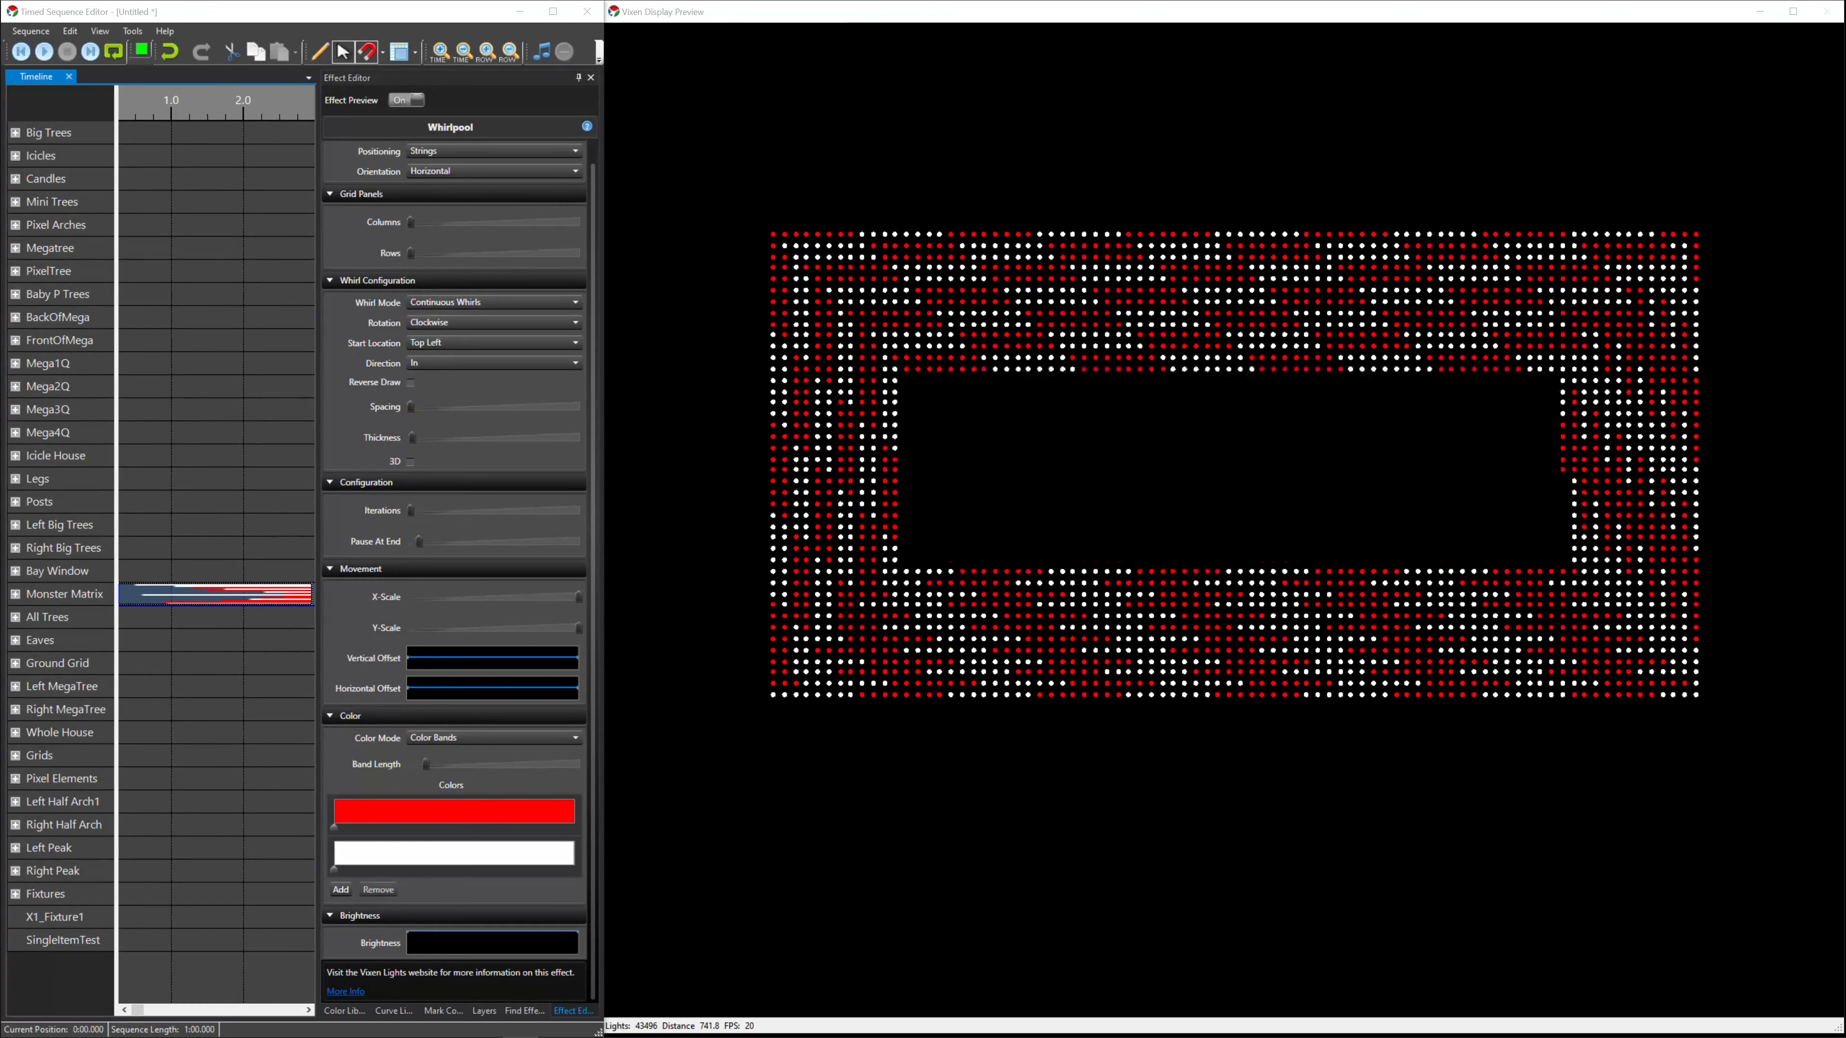
- Lower the start point of the brightness curve to about 2 so the effect fades in to full brightness
click(472, 943)
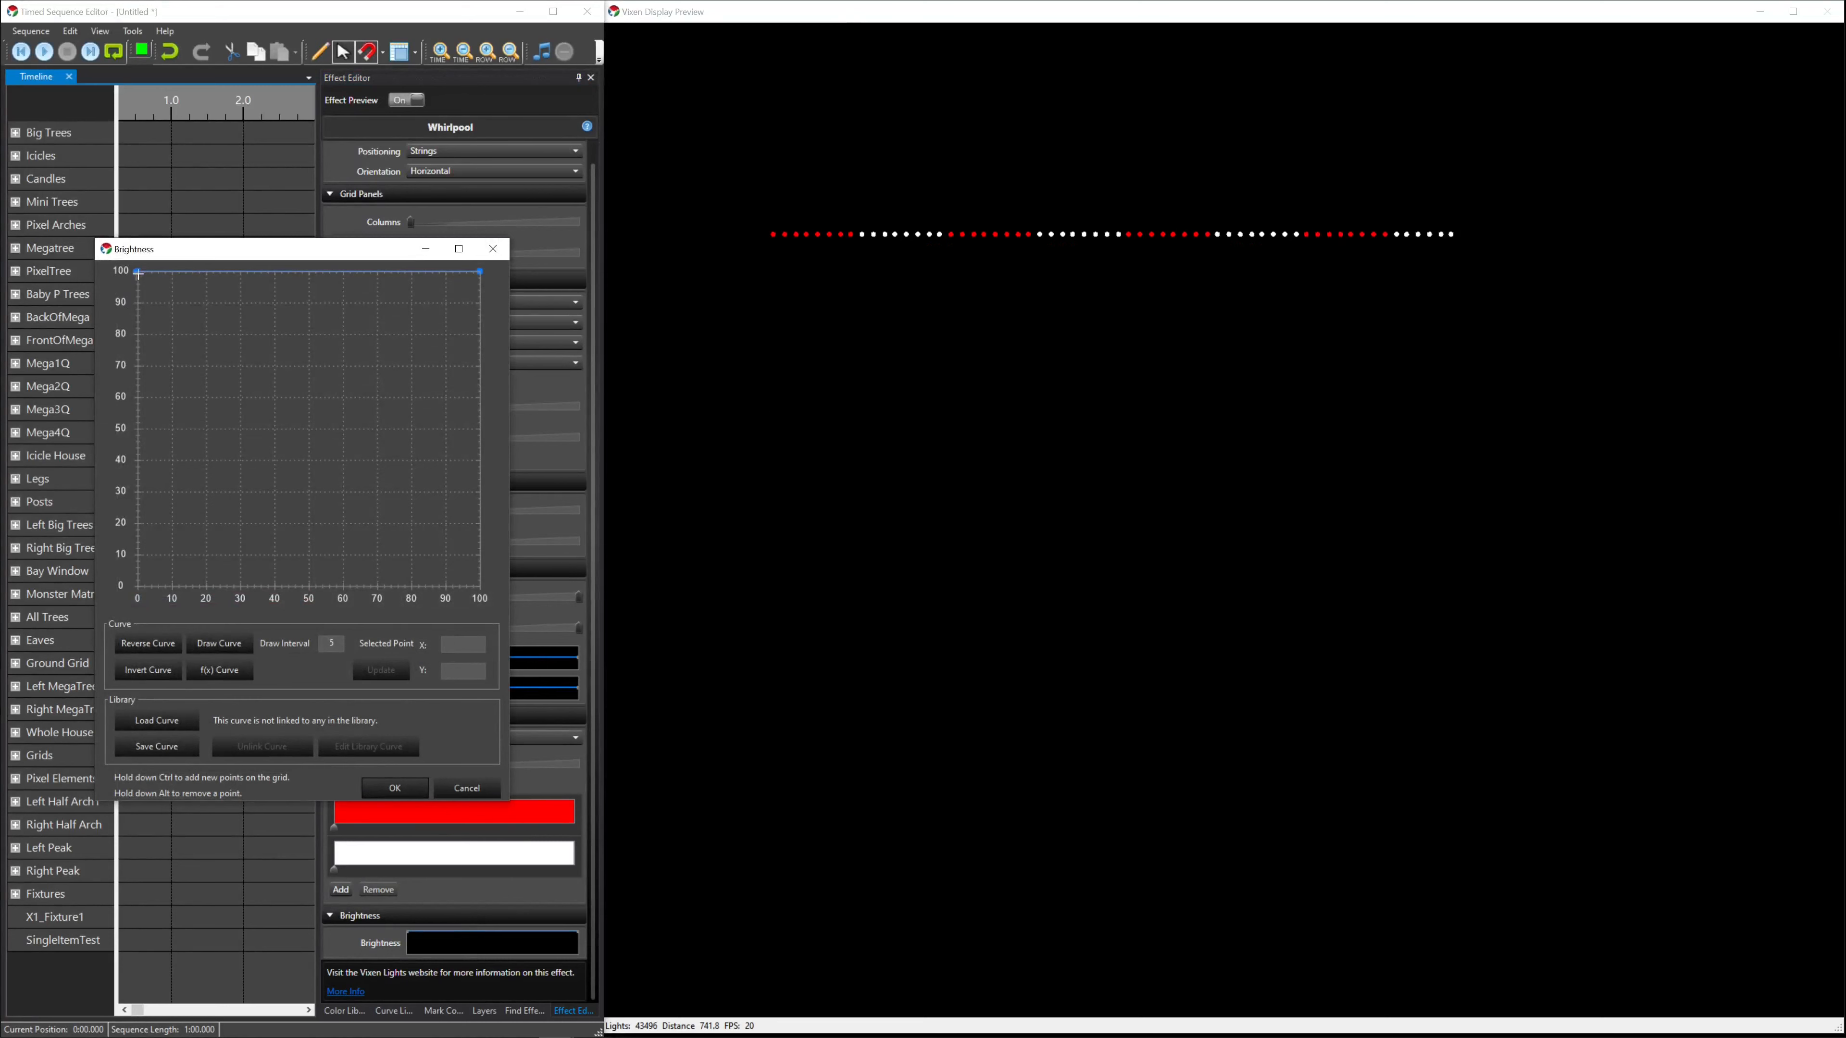
drag(138, 272, 81, 580)
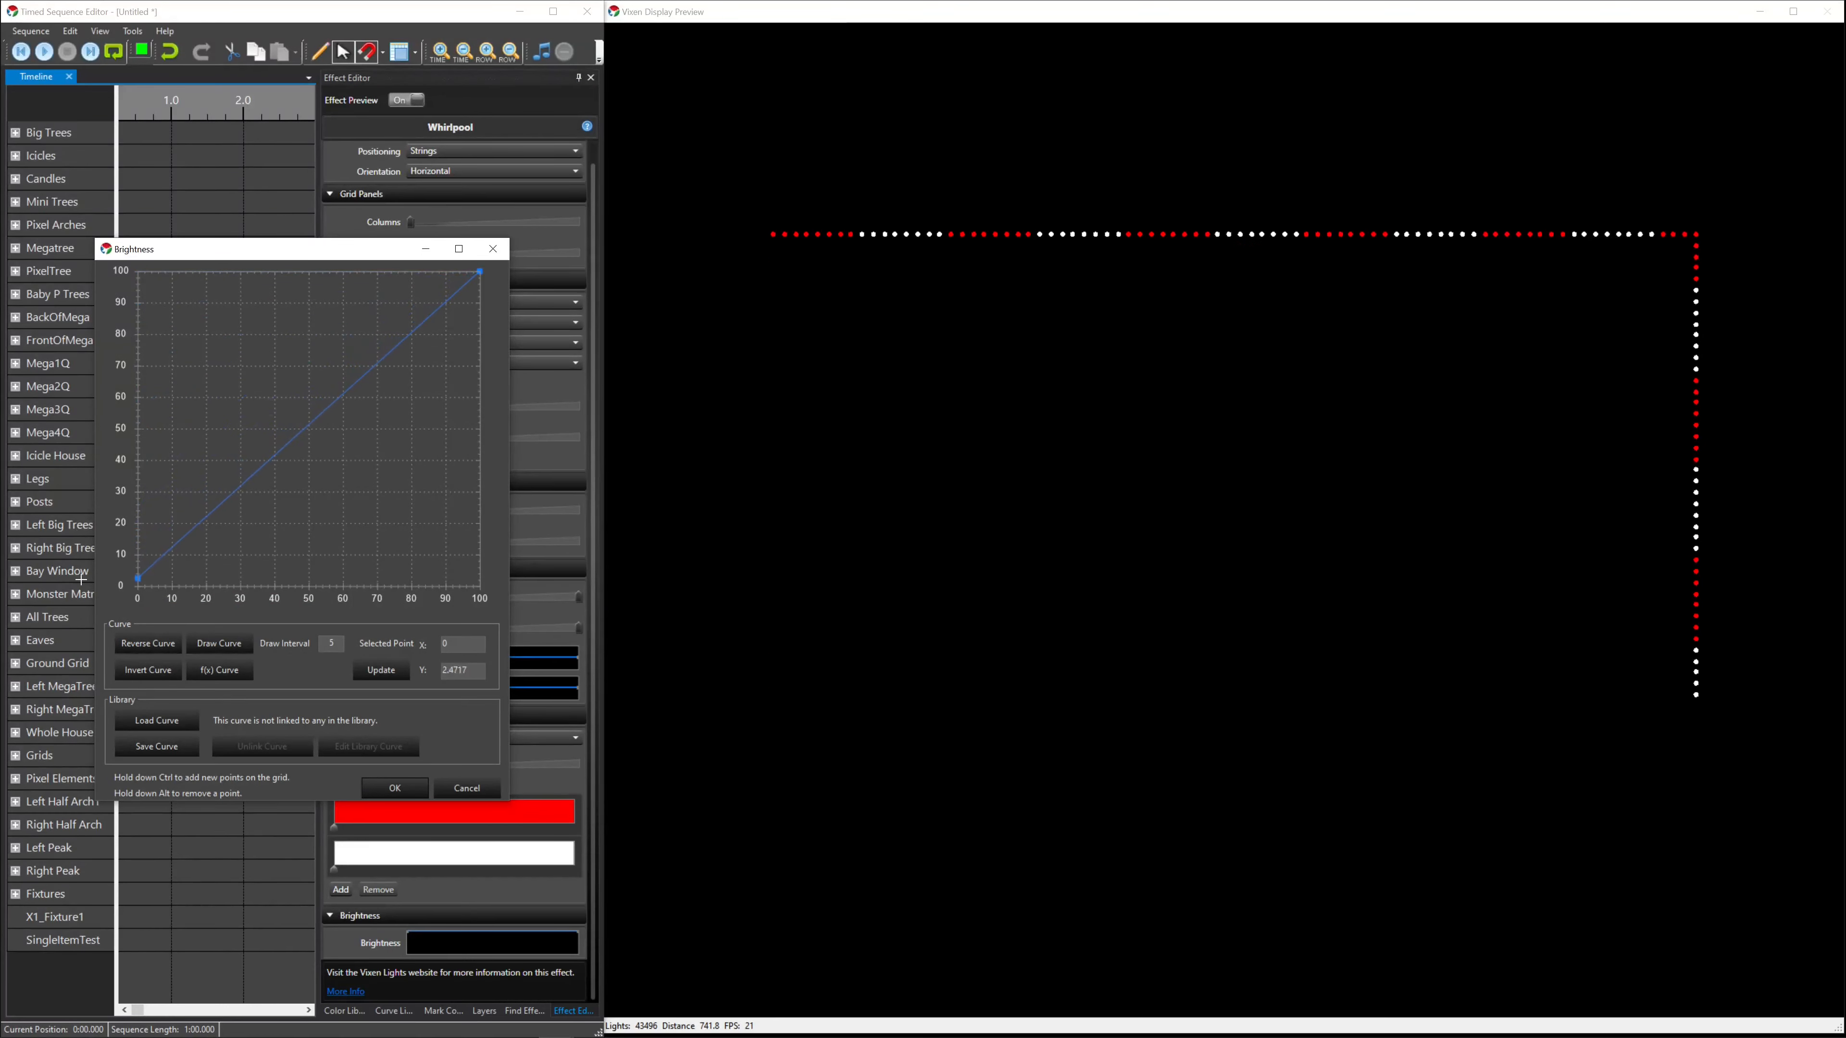
click(396, 790)
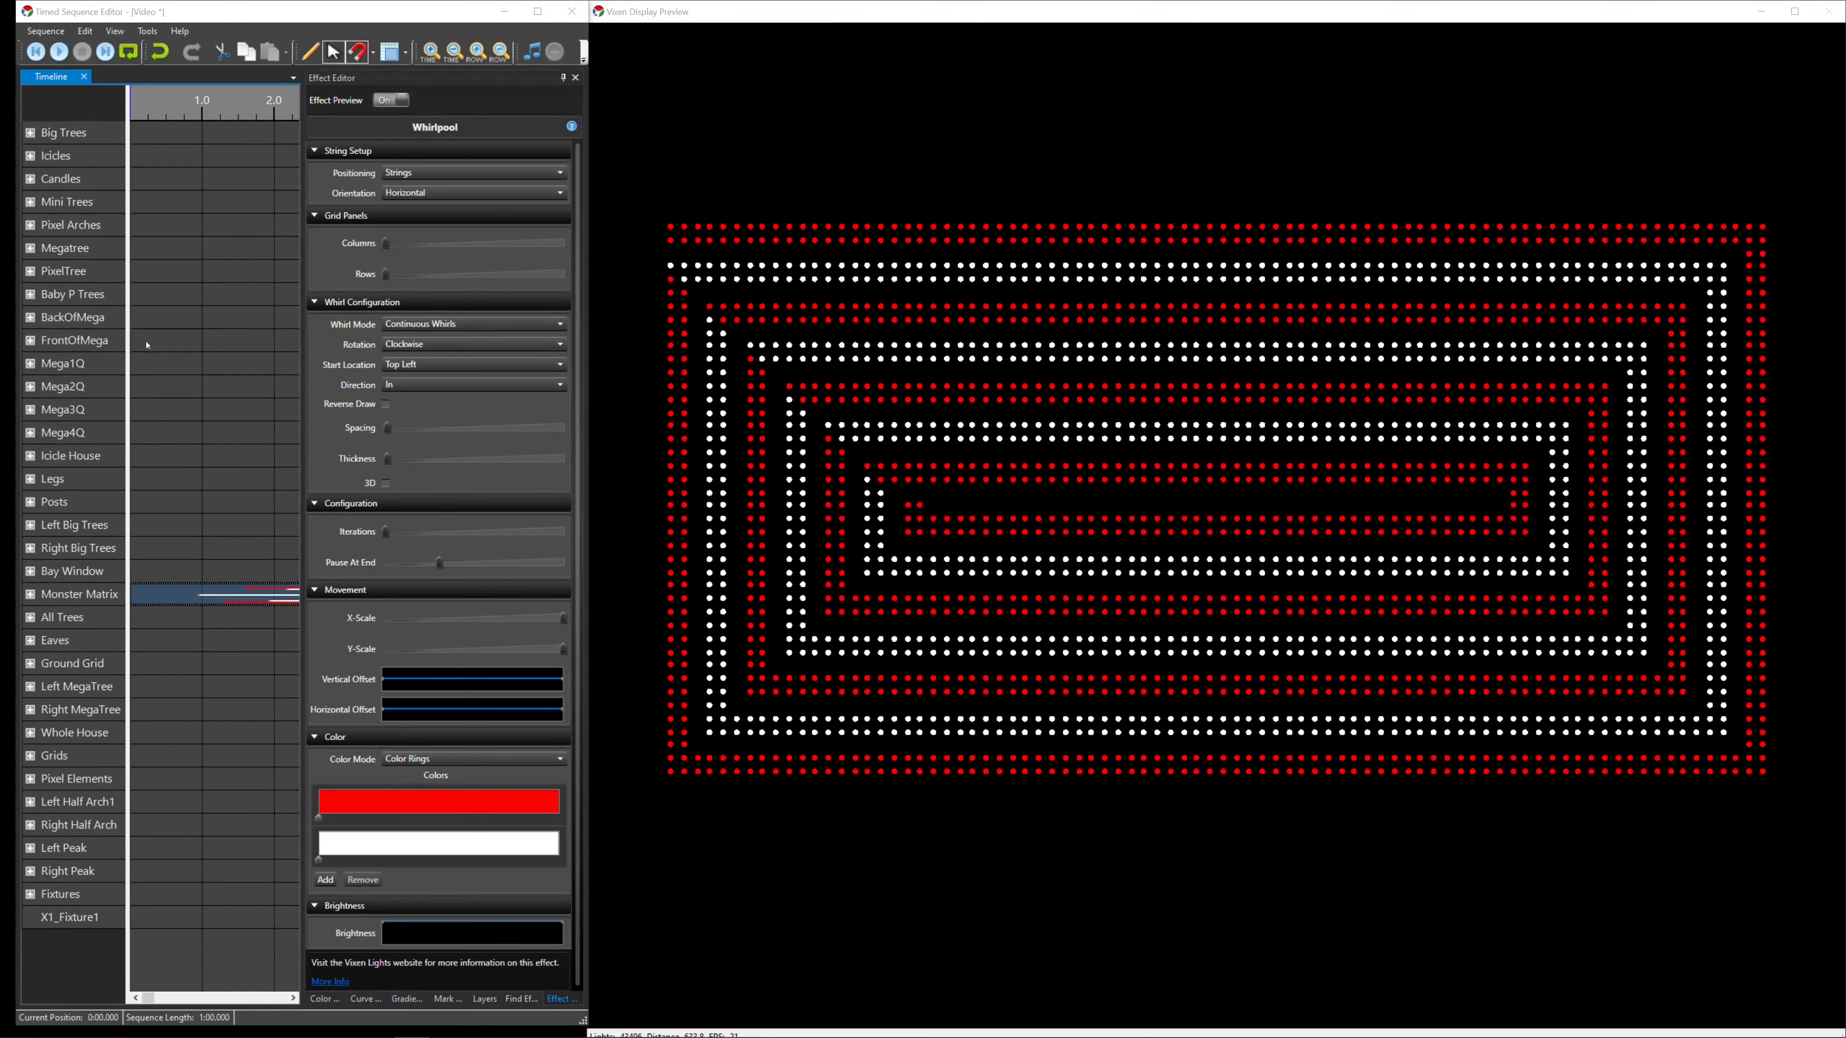
- Try the Concentric Whirls mode on the whirlpool
click(461, 325)
click(460, 355)
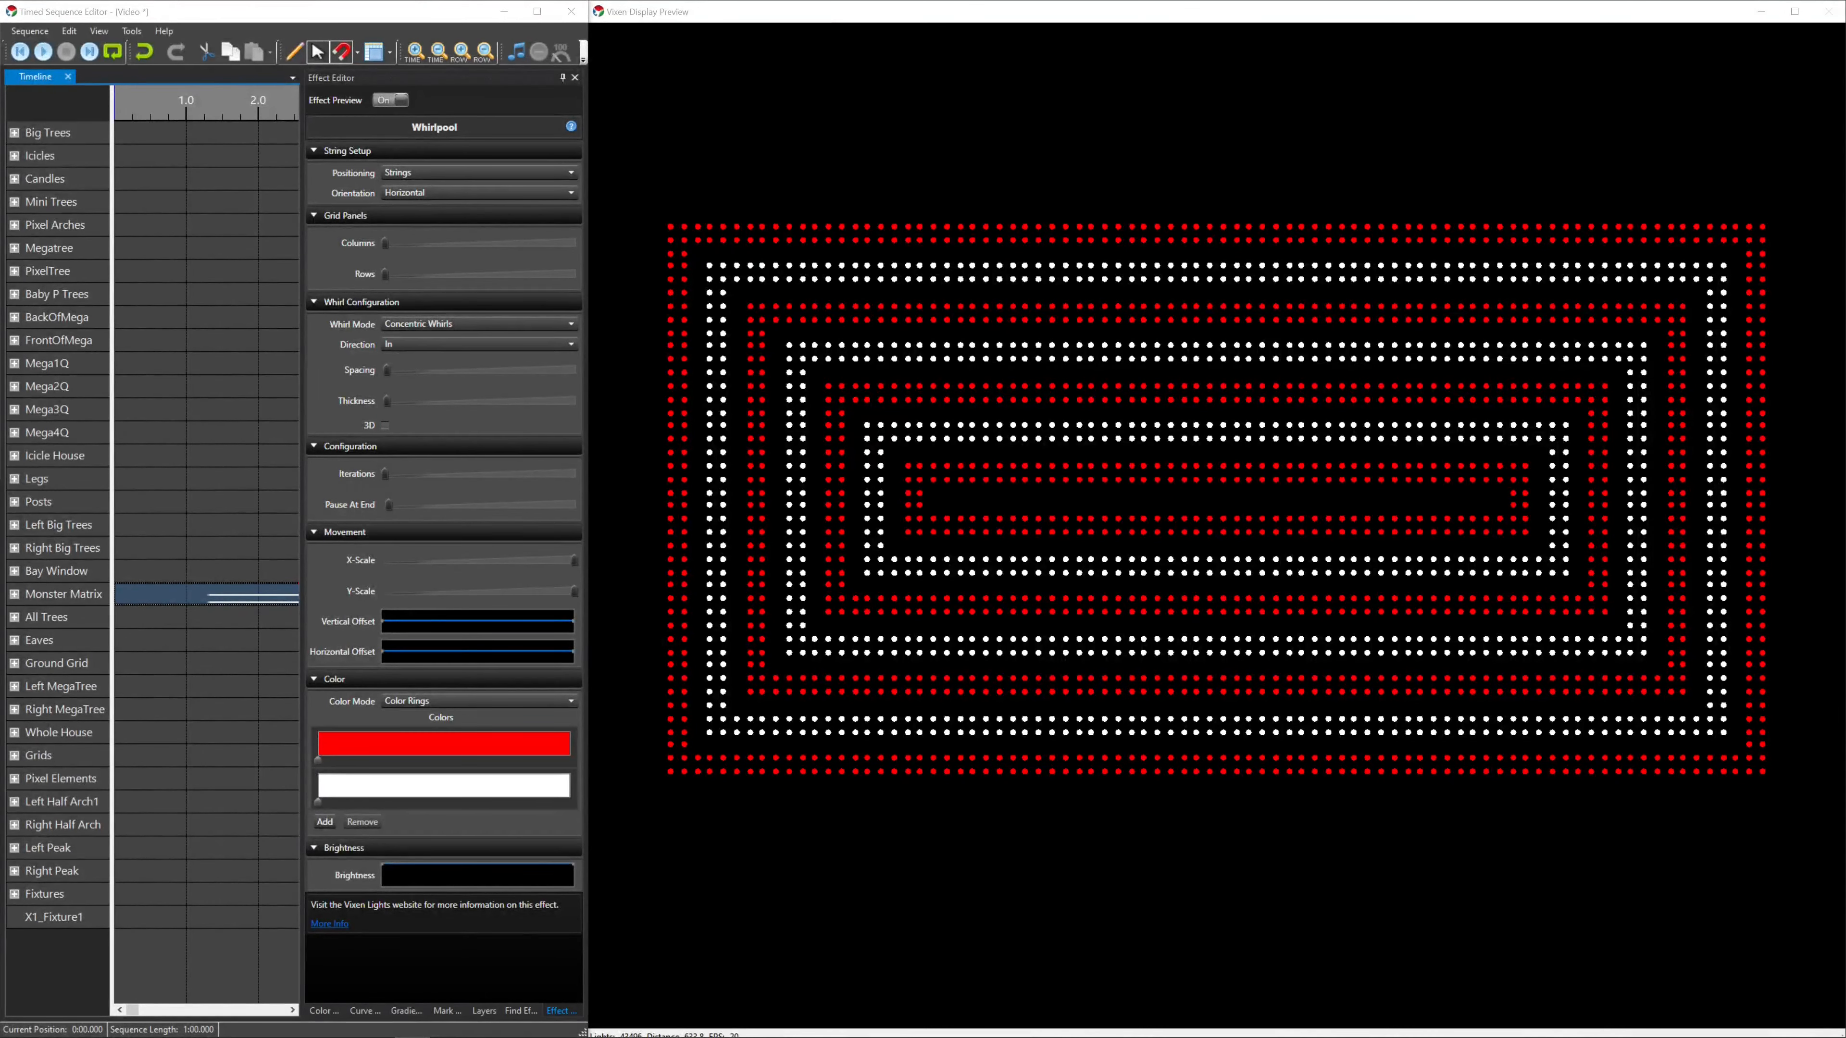
- Switch the whirl mode to Meteor with a longer tail and save the sequence
click(464, 328)
click(456, 351)
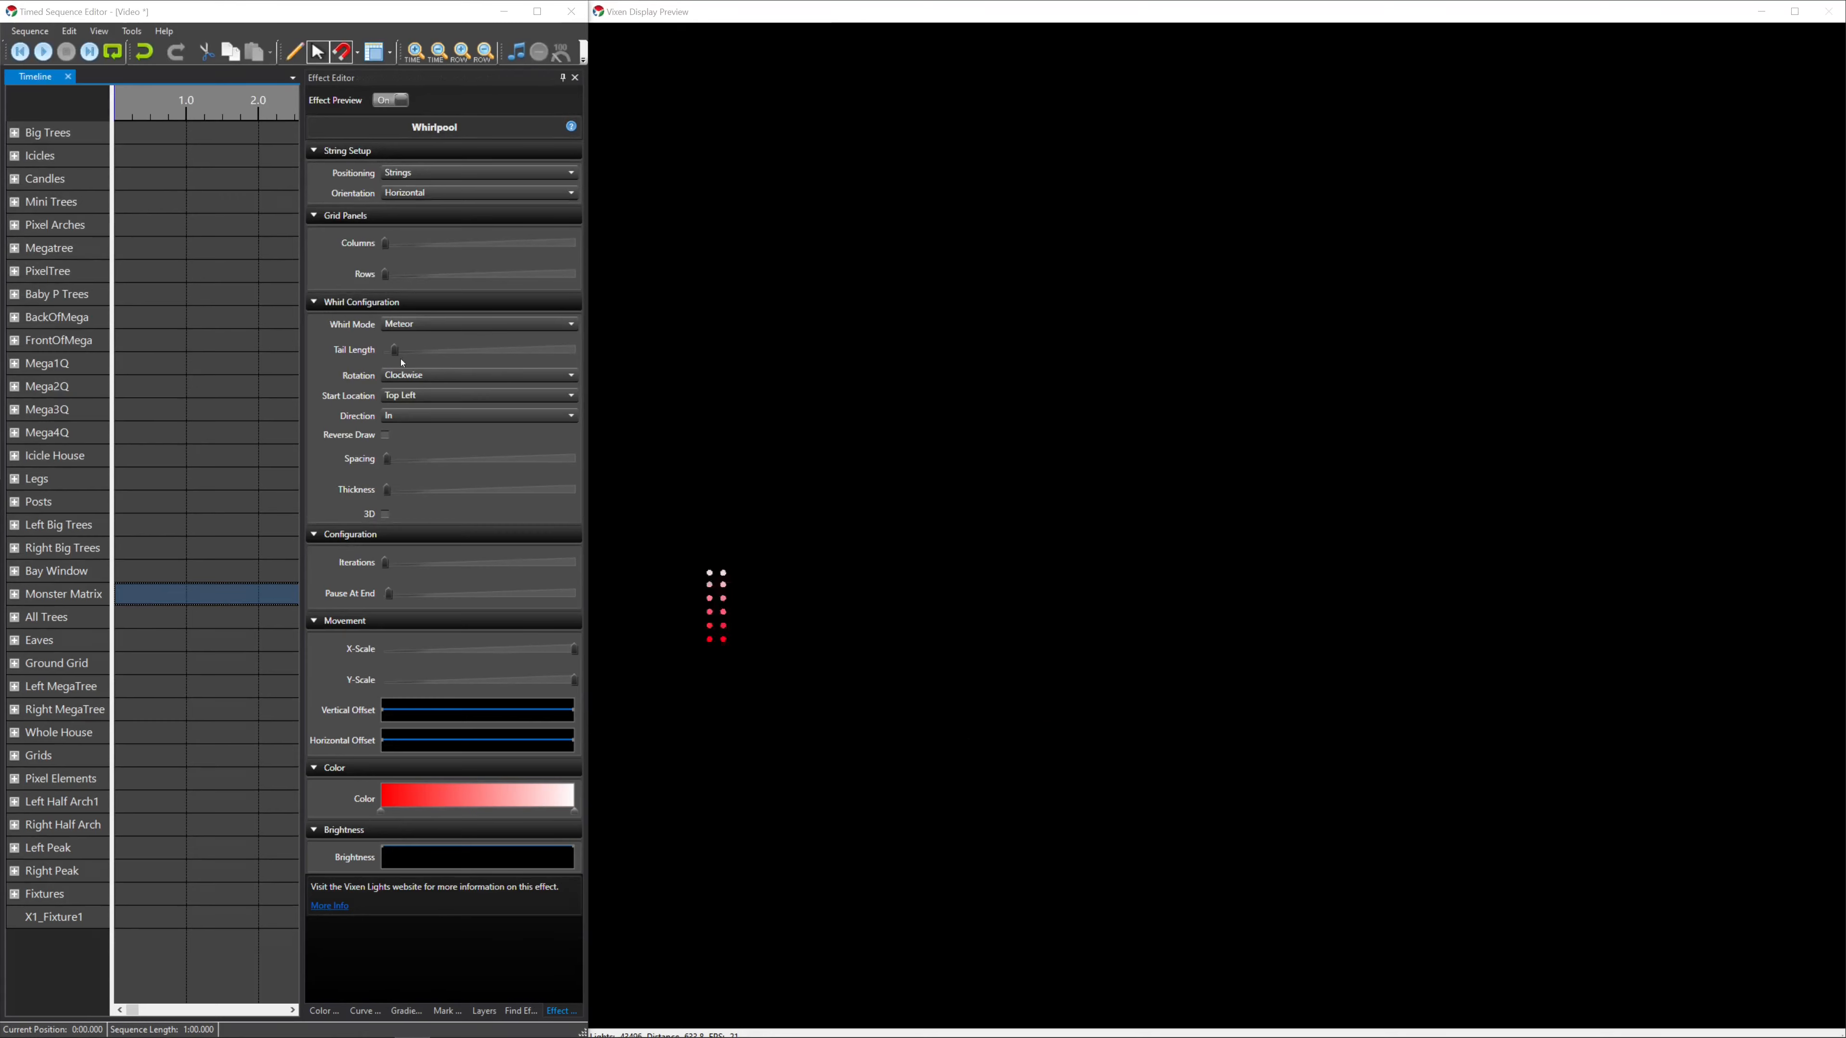
drag(395, 357, 407, 357)
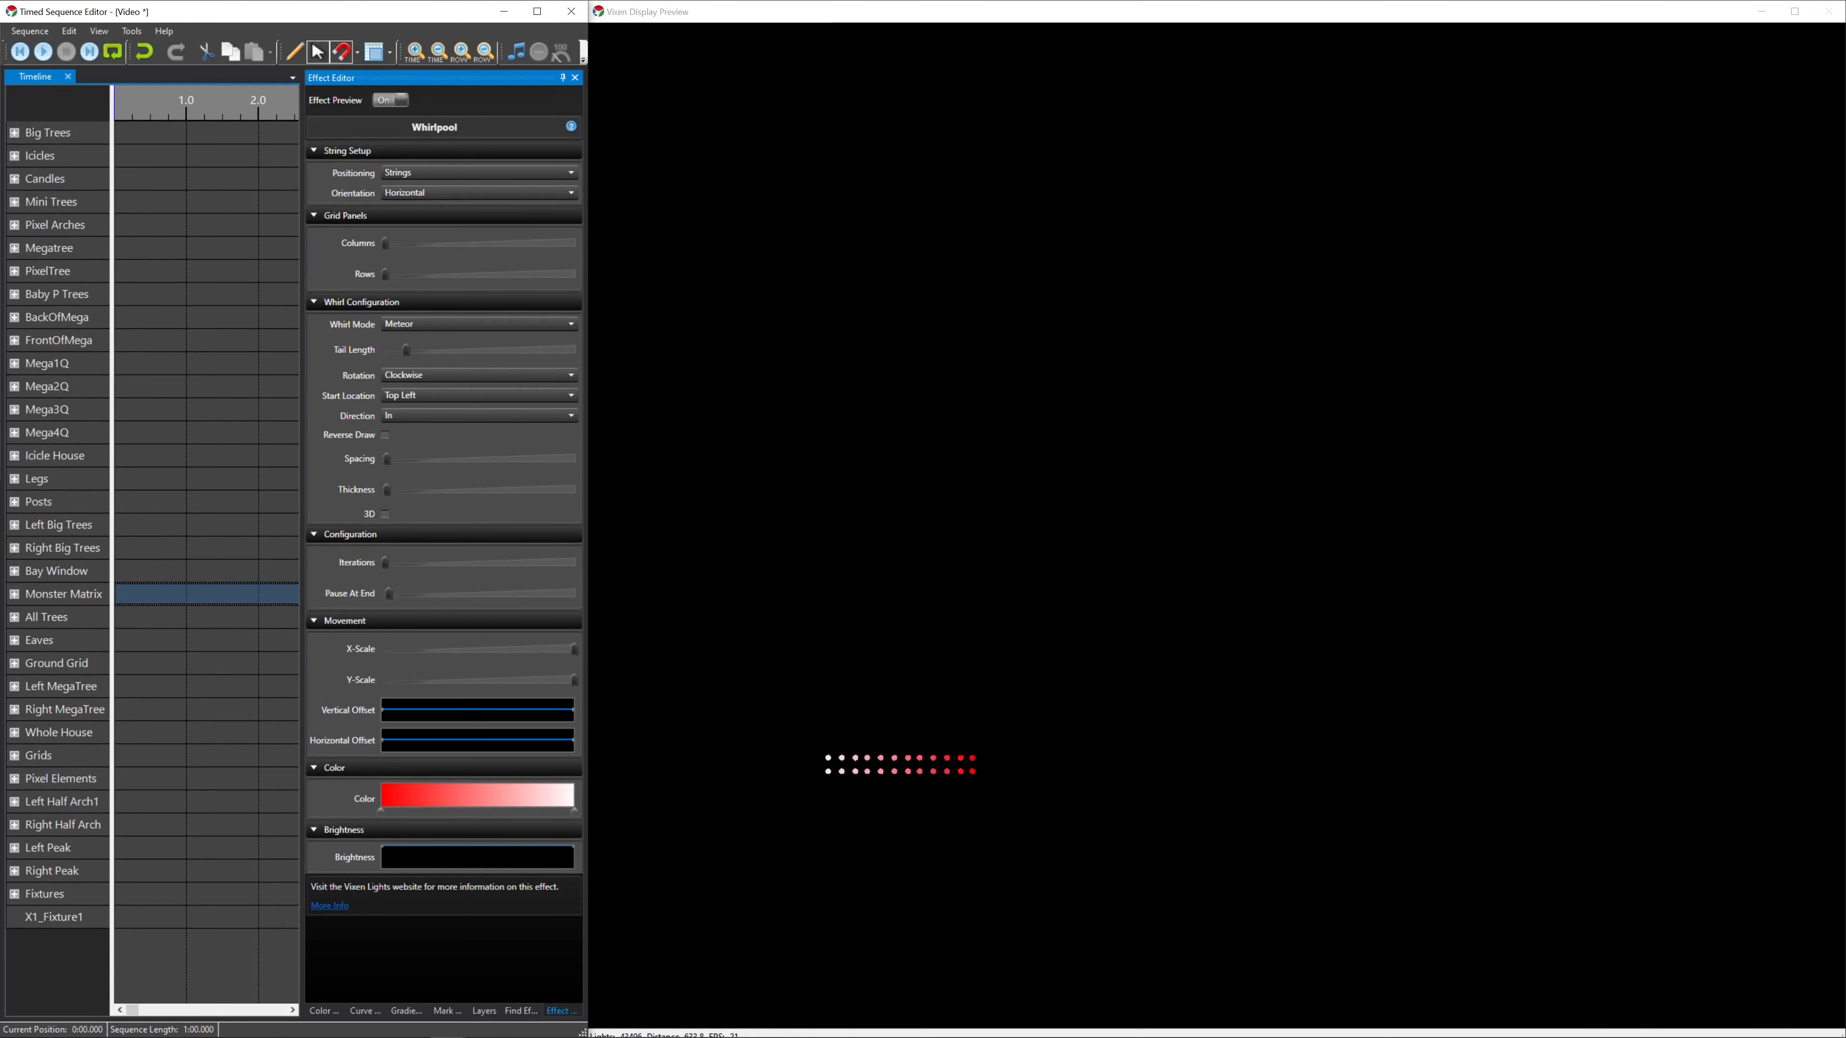
key(ctrl+s)
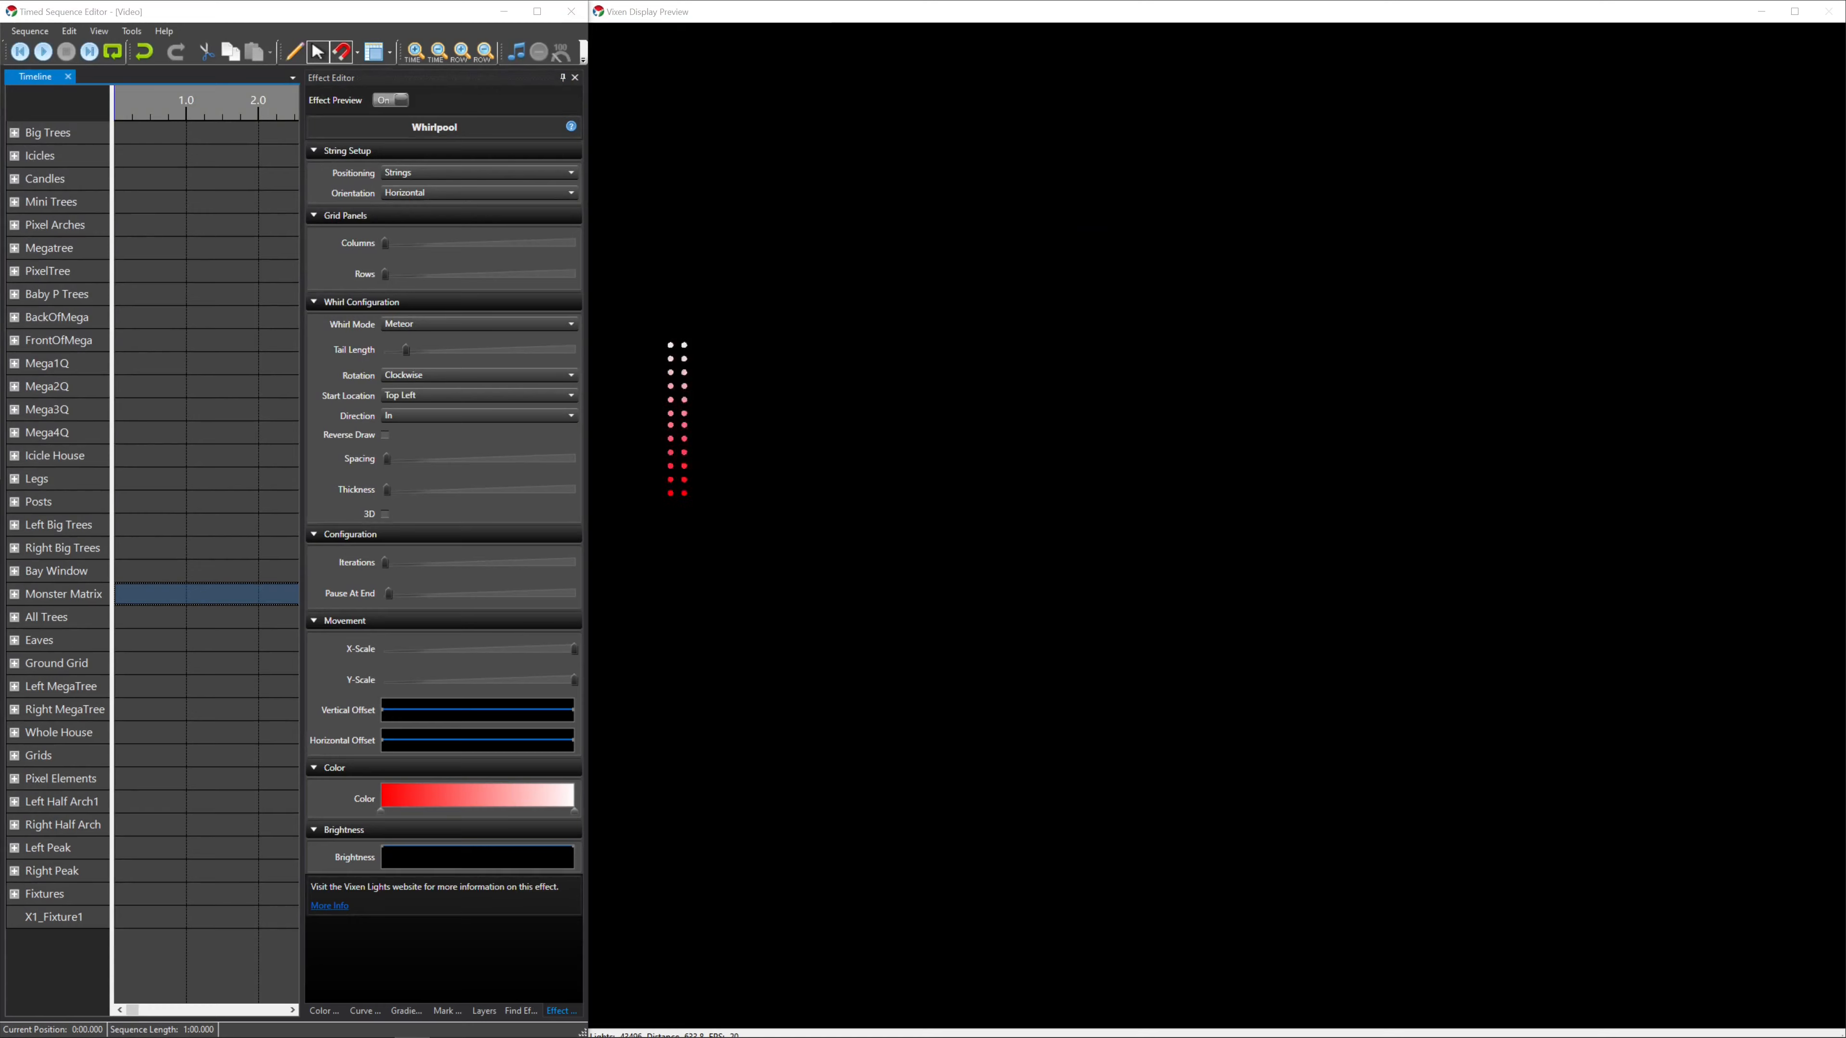
- Return the whirl mode to Continuous Whirls and set its color mode to Color Bands
click(483, 324)
click(459, 346)
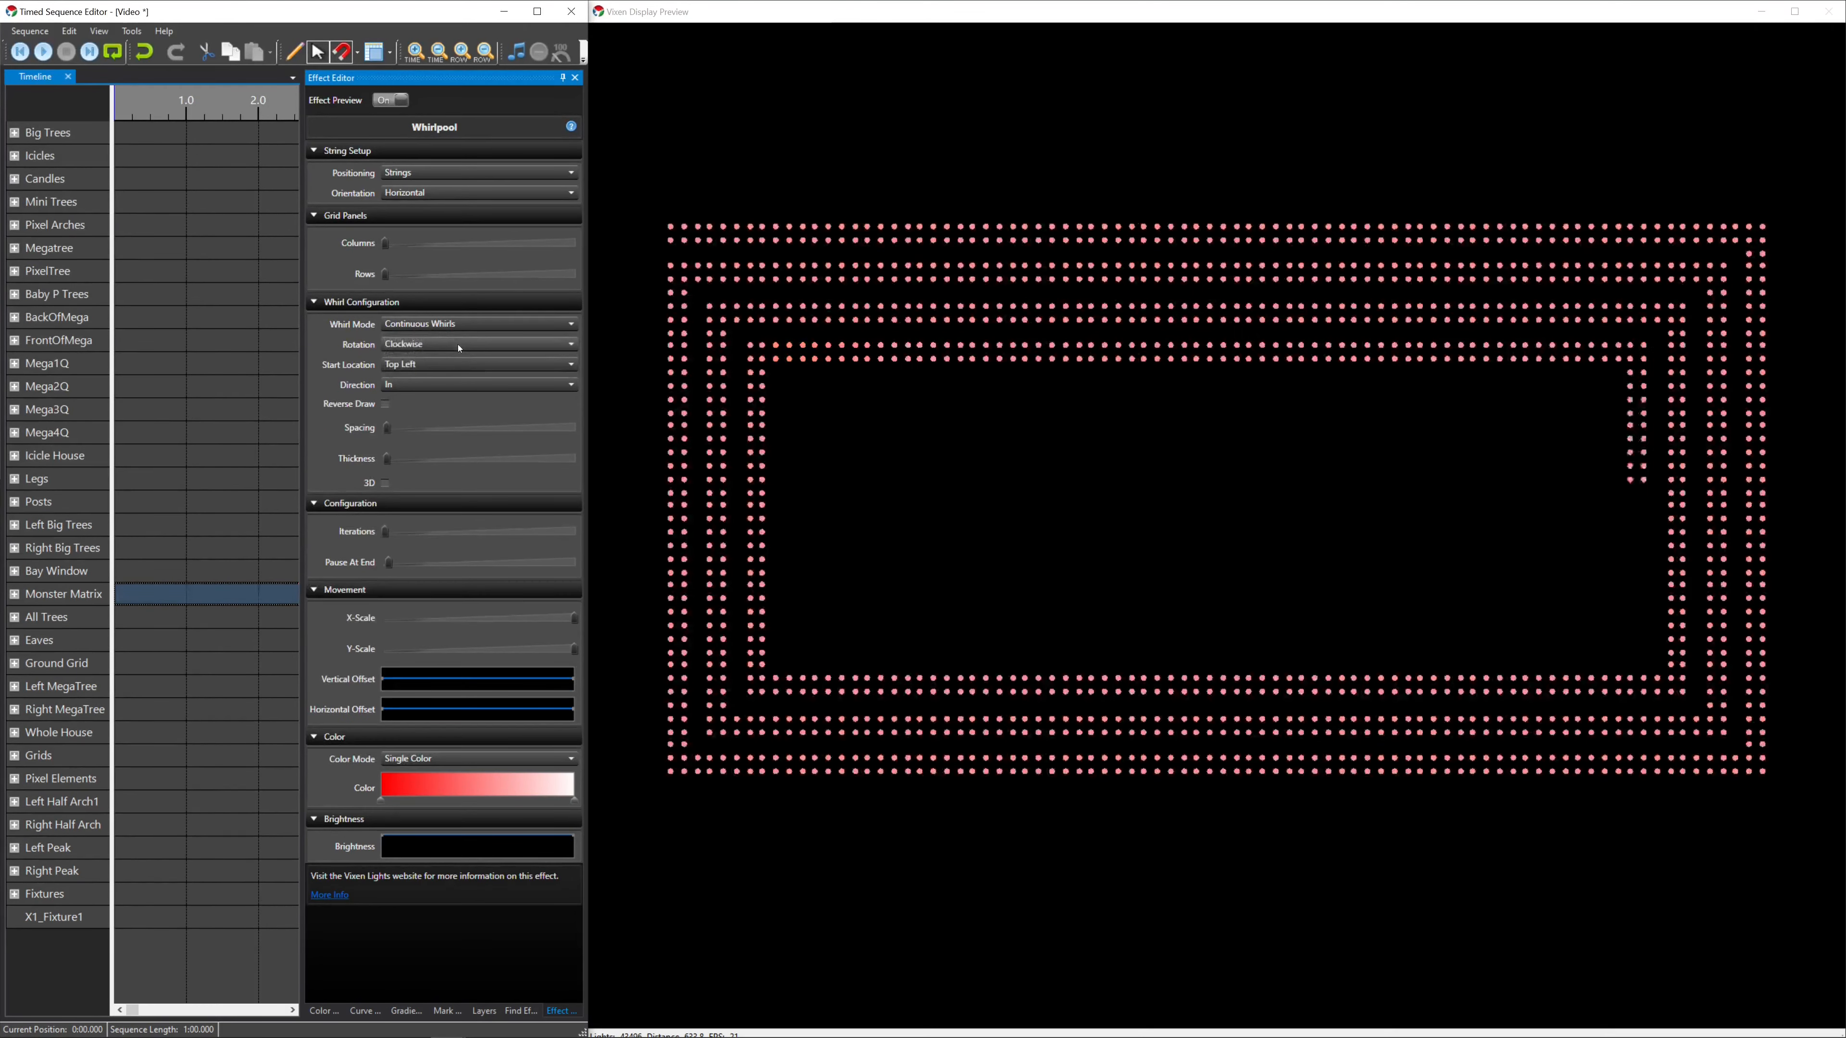
click(571, 759)
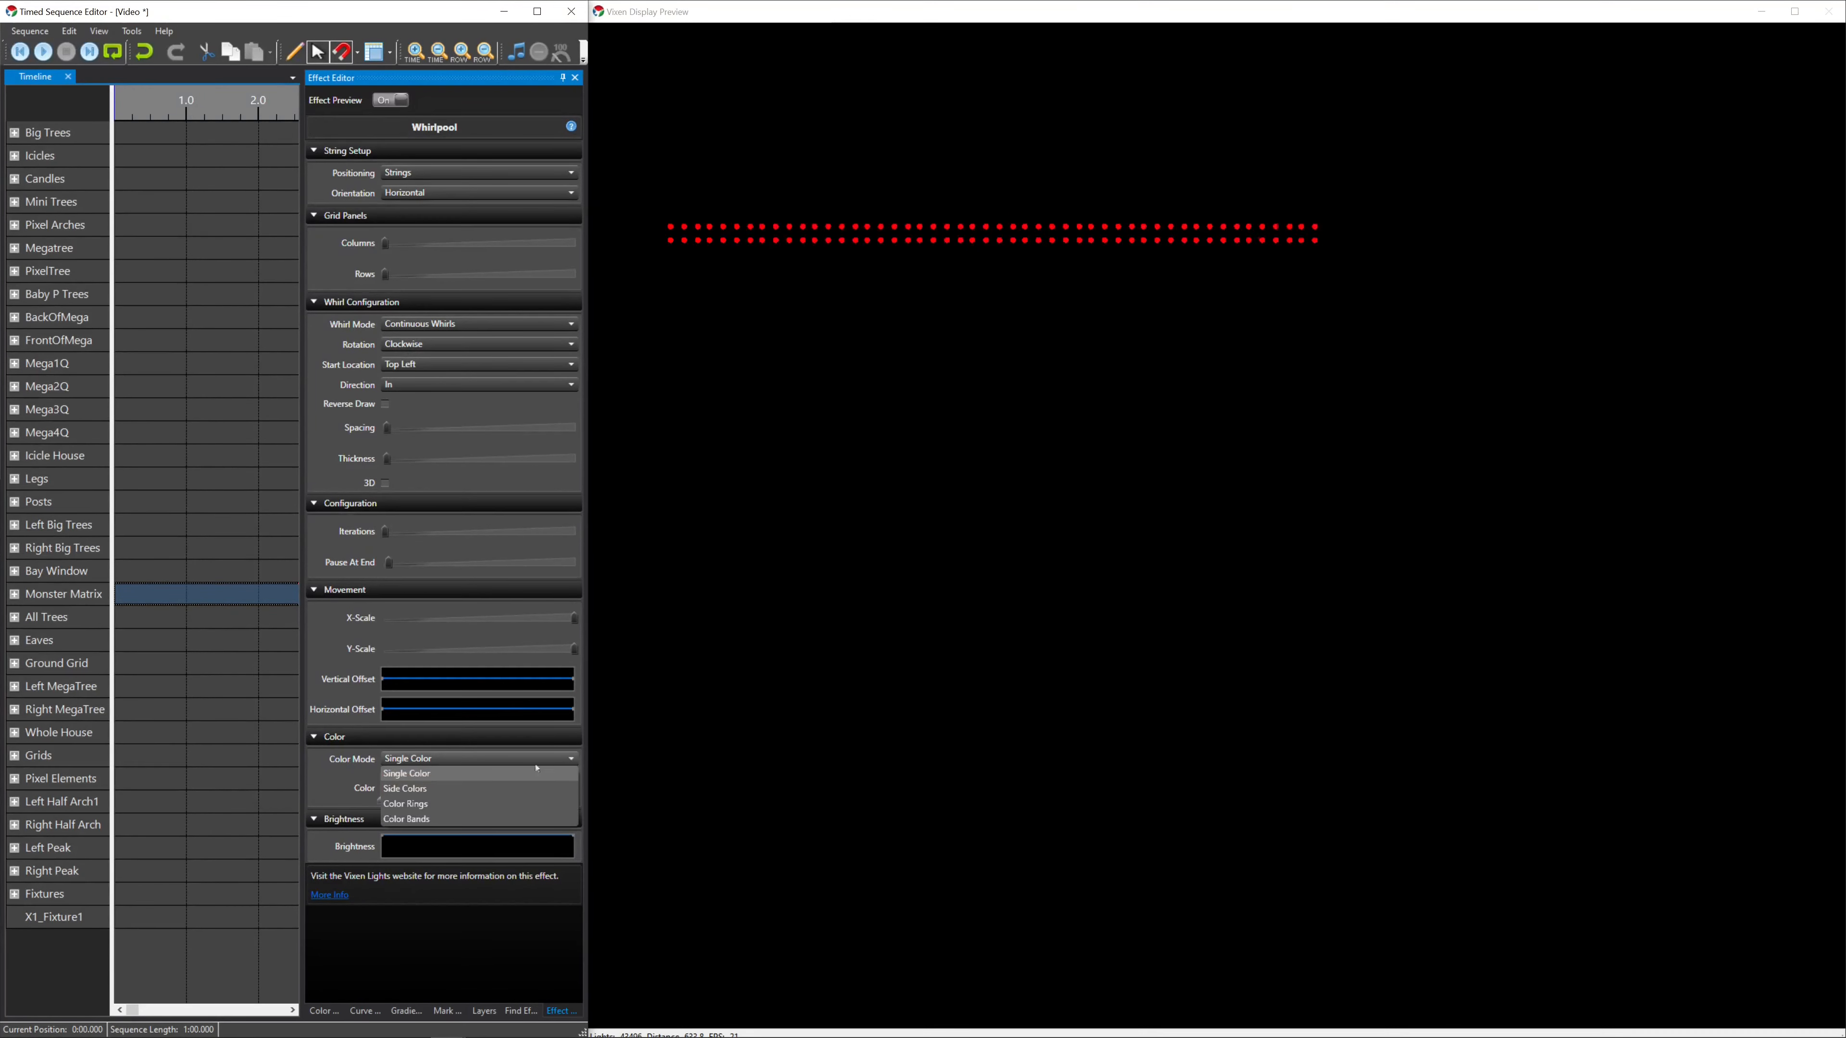
click(430, 820)
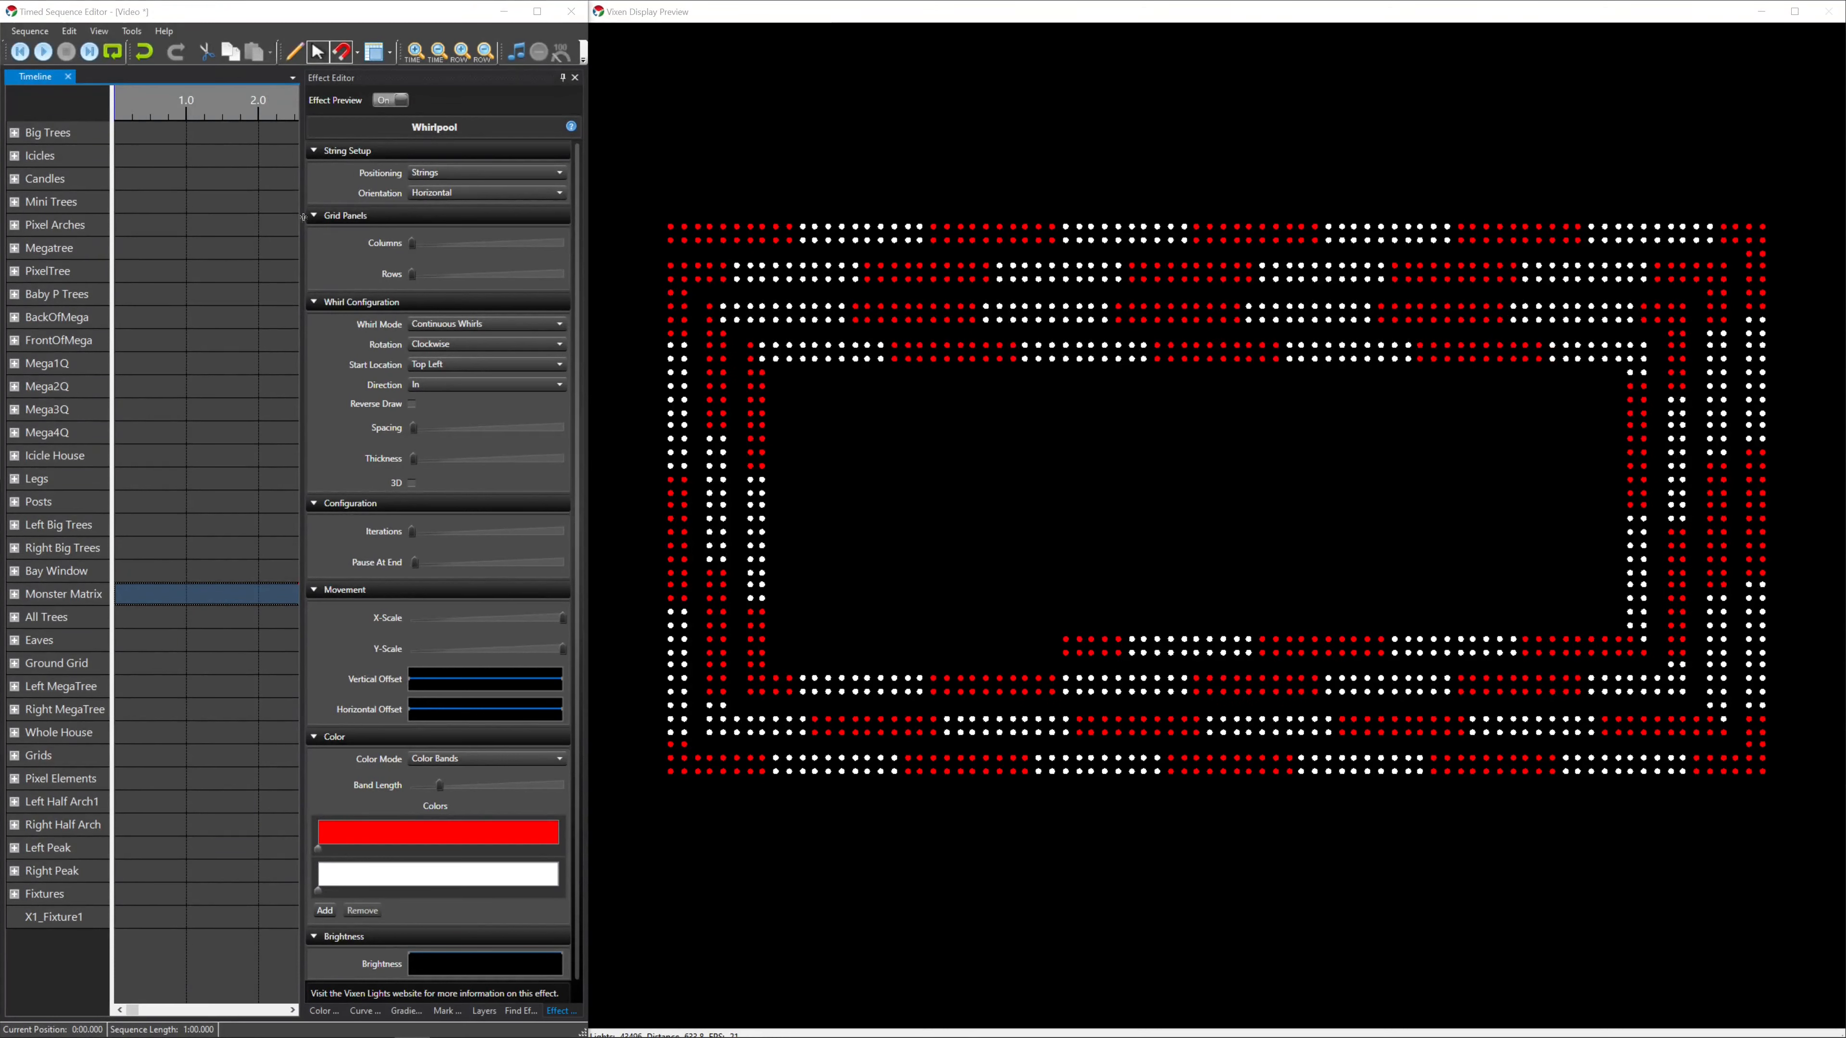
- Divide the whirlpool into a grid of 3 columns and 2 rows with a small panel spacing
drag(425, 249, 441, 252)
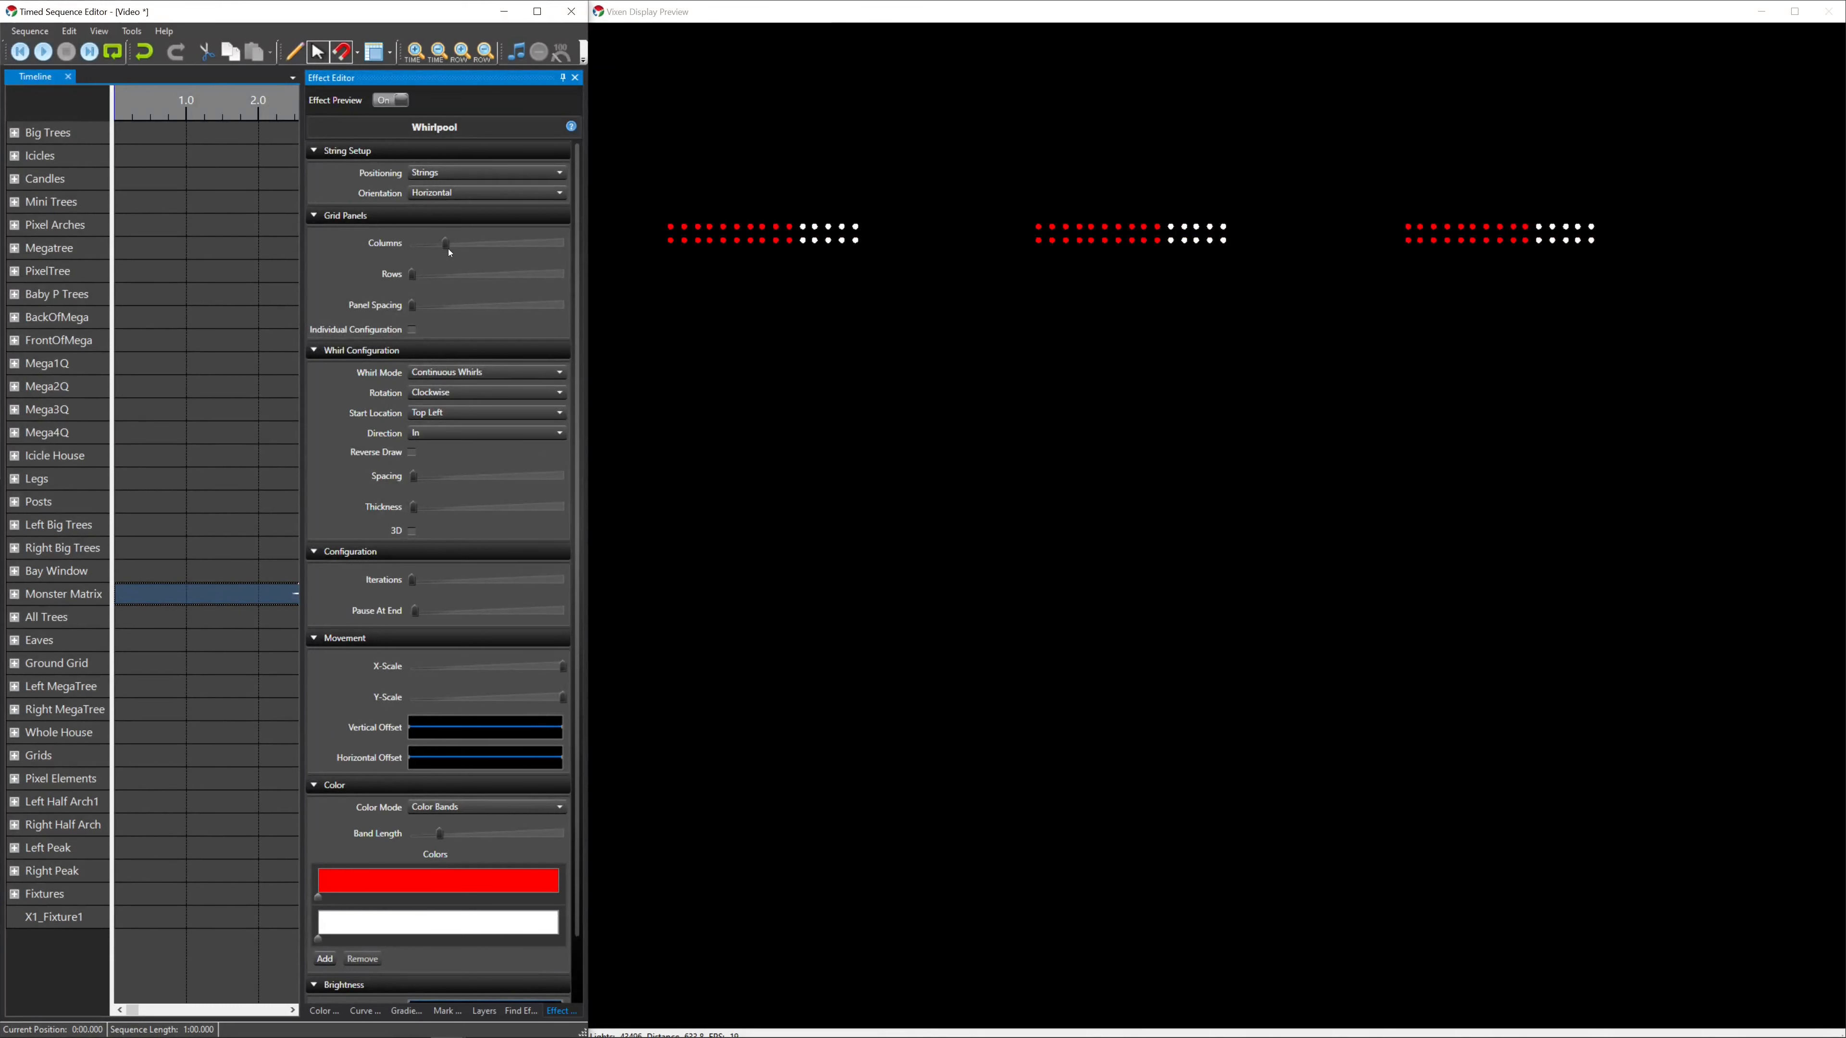
mouse_move(449, 249)
key(ctrl+s)
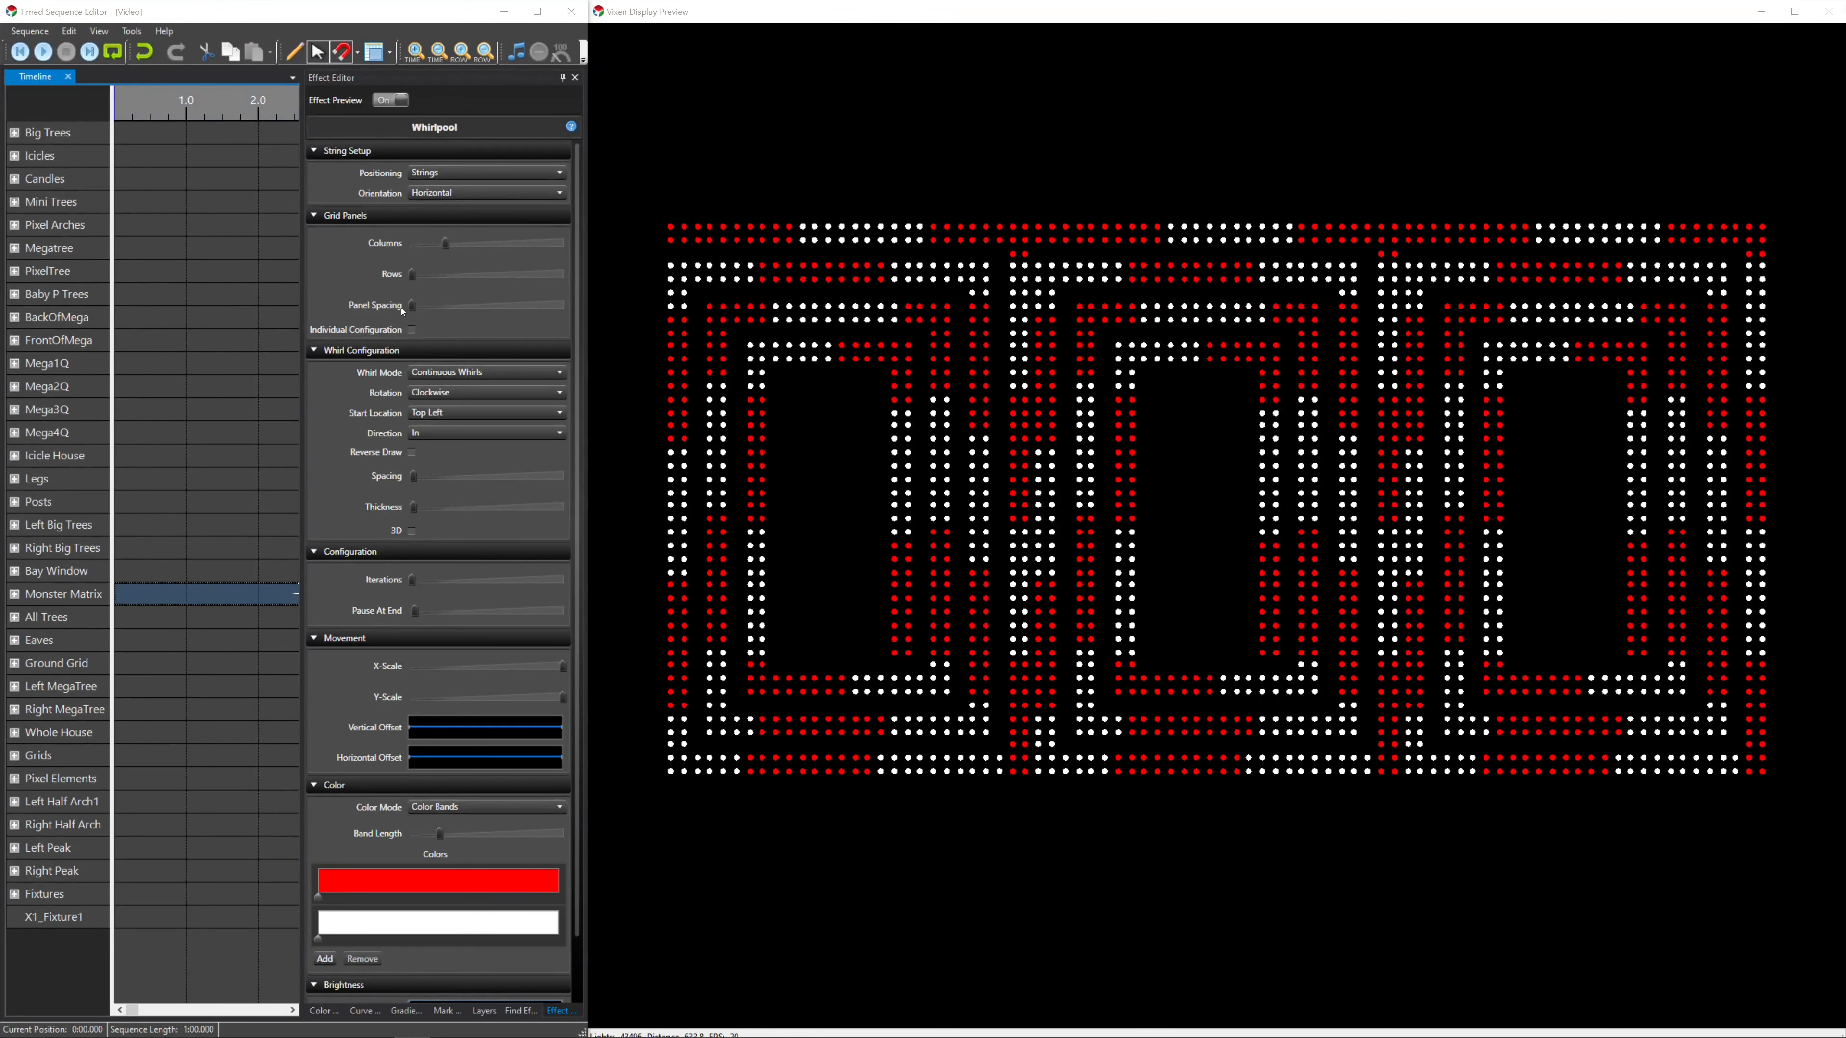
click(420, 310)
click(426, 277)
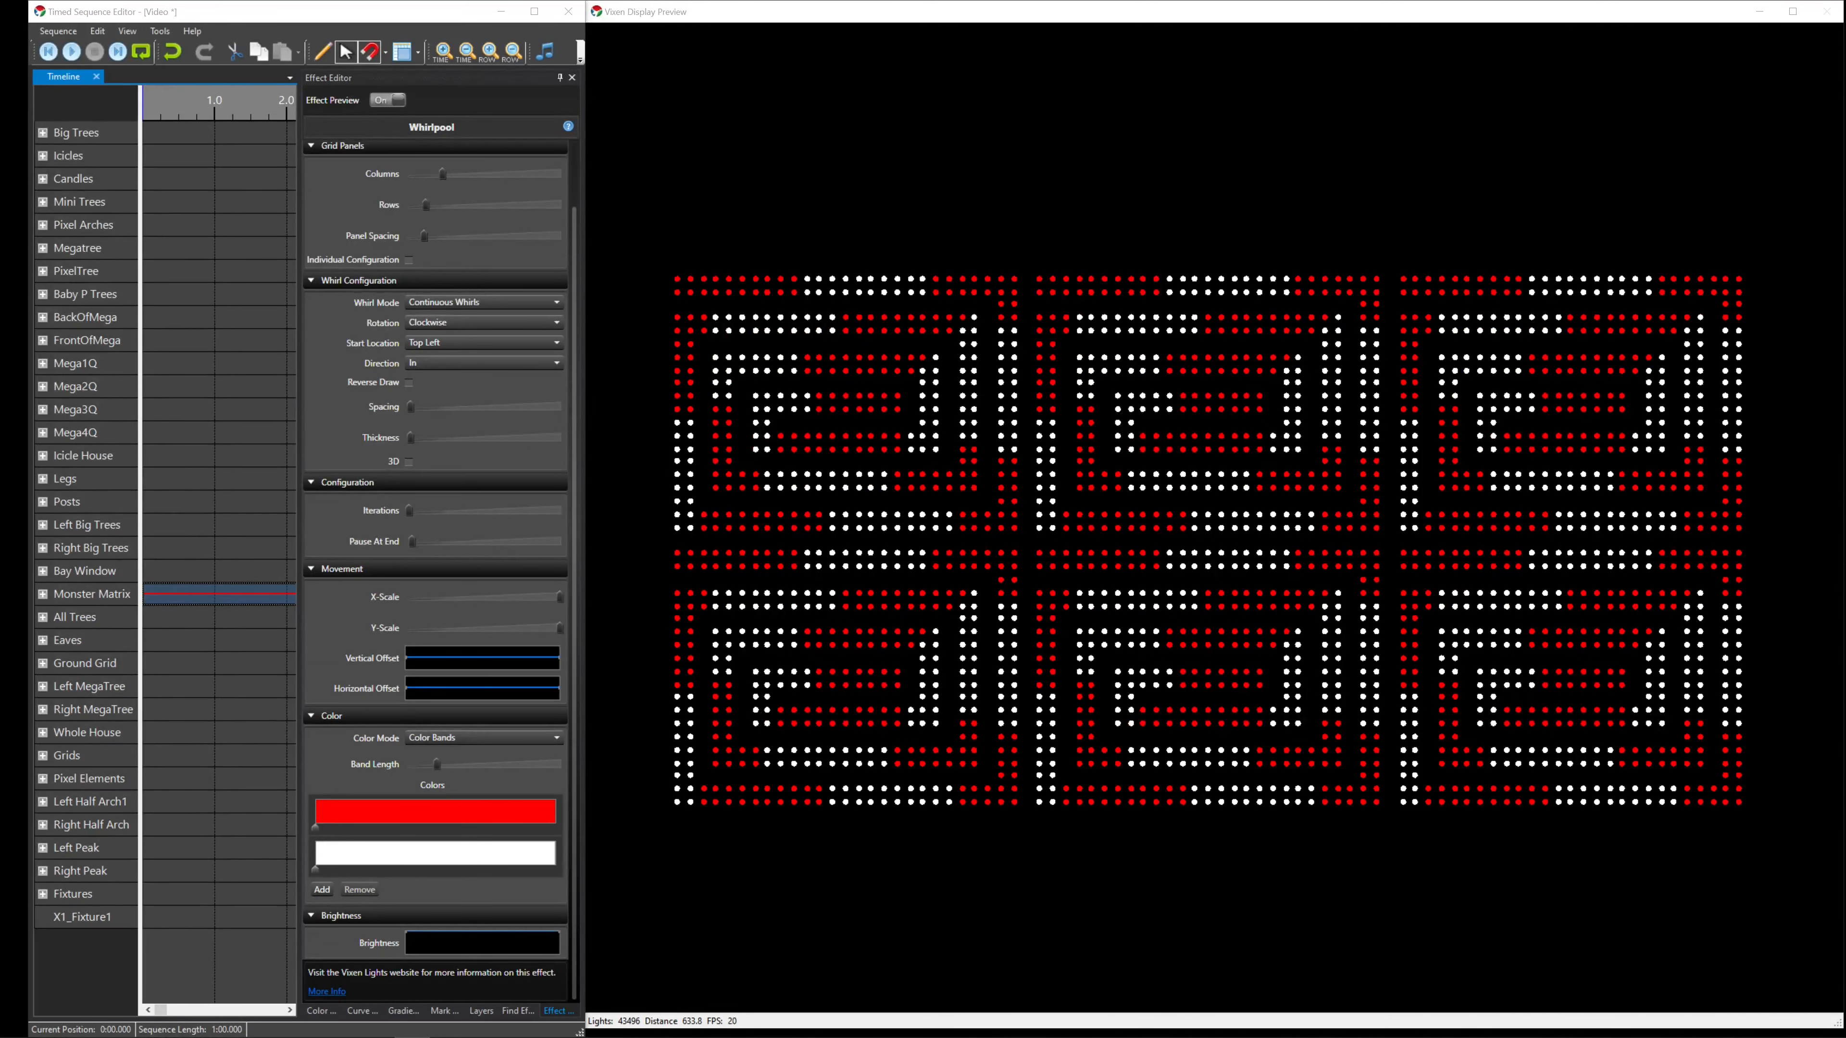
- Reduce the whirl spacing to its minimum so the bands sit tightly together, and save the sequence
click(408, 409)
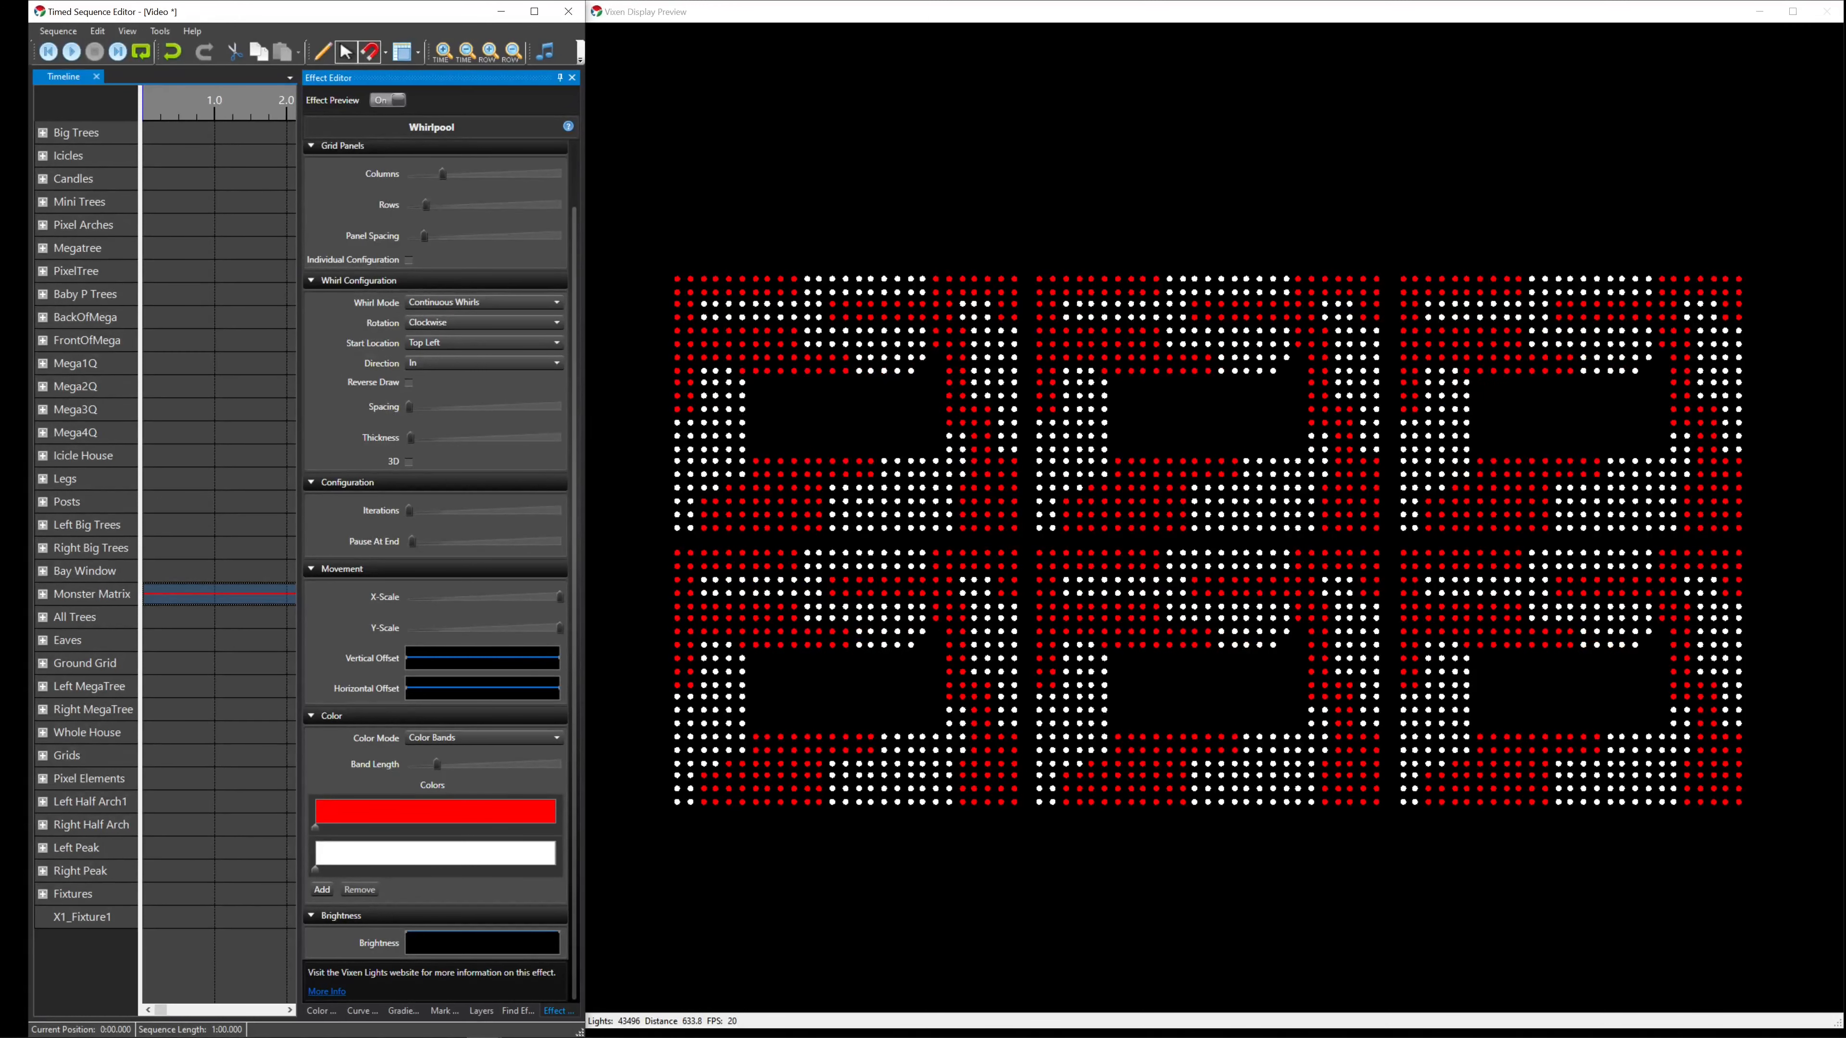
key(ctrl+s)
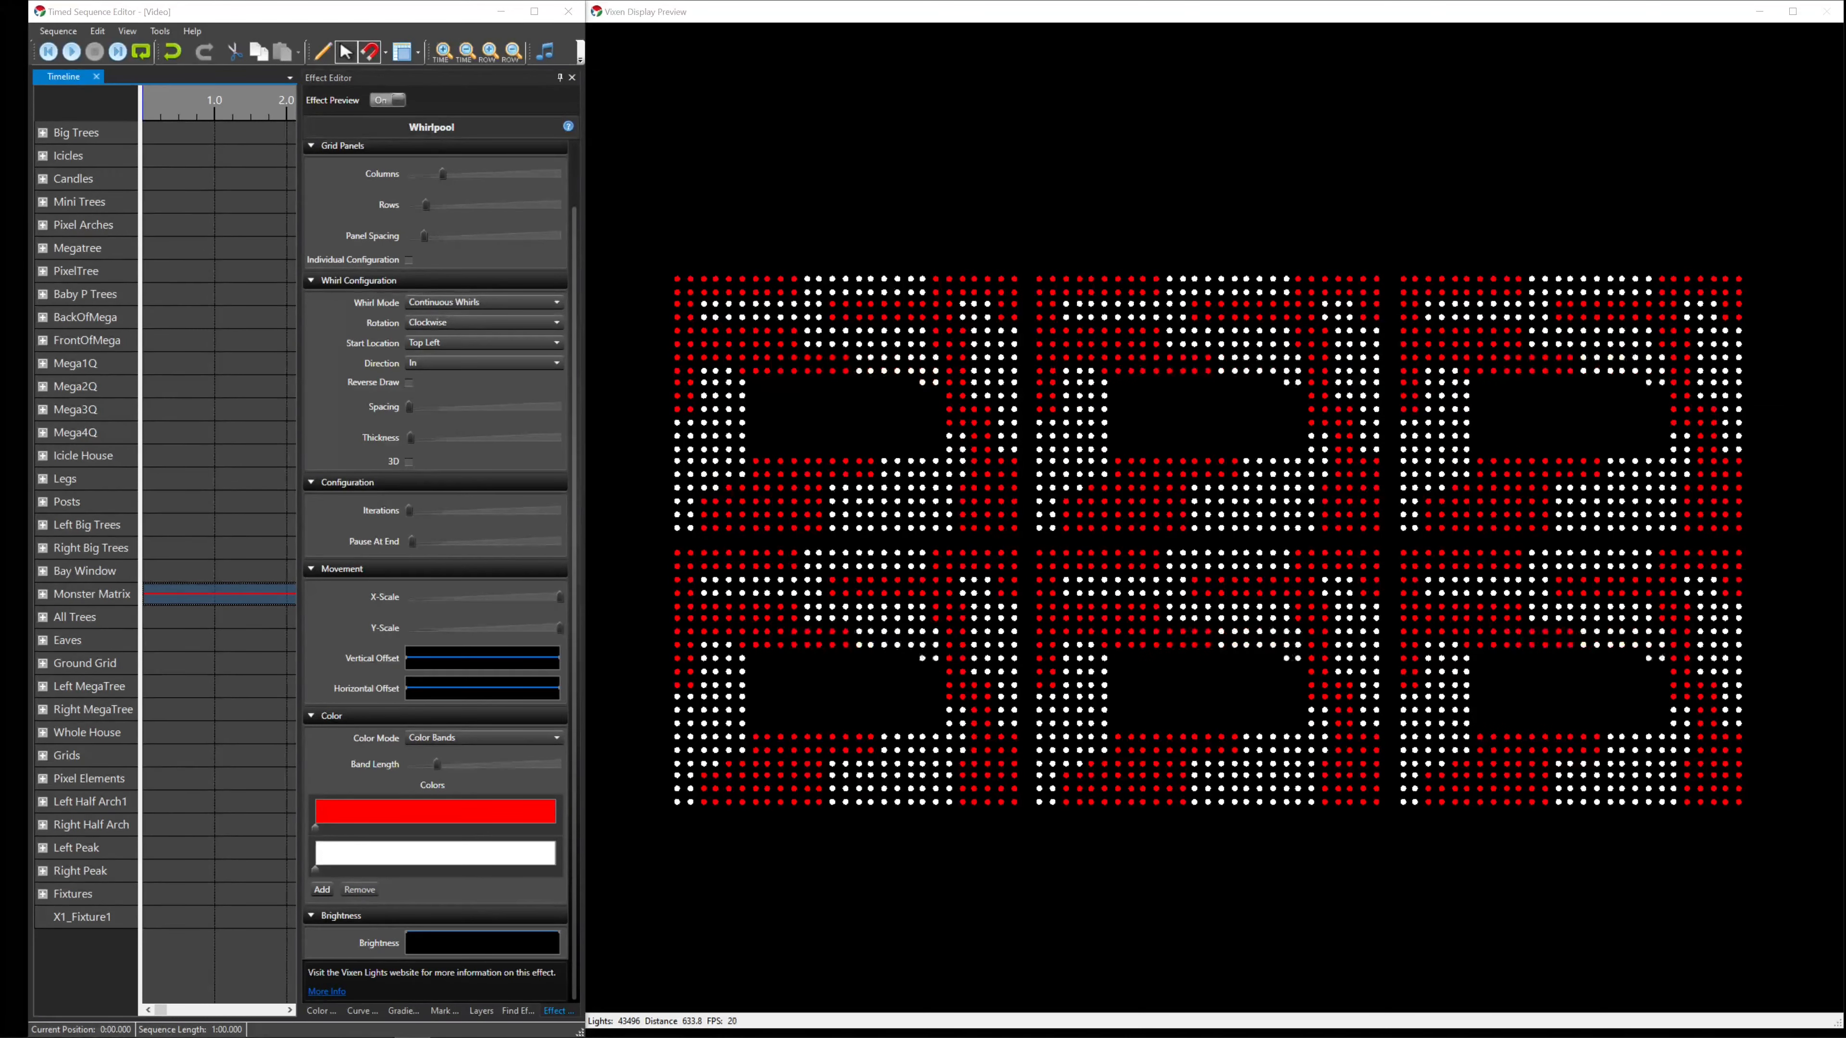
- Turn on individual configuration for the grid panels and try the Enabled option of Whirl 1
click(409, 260)
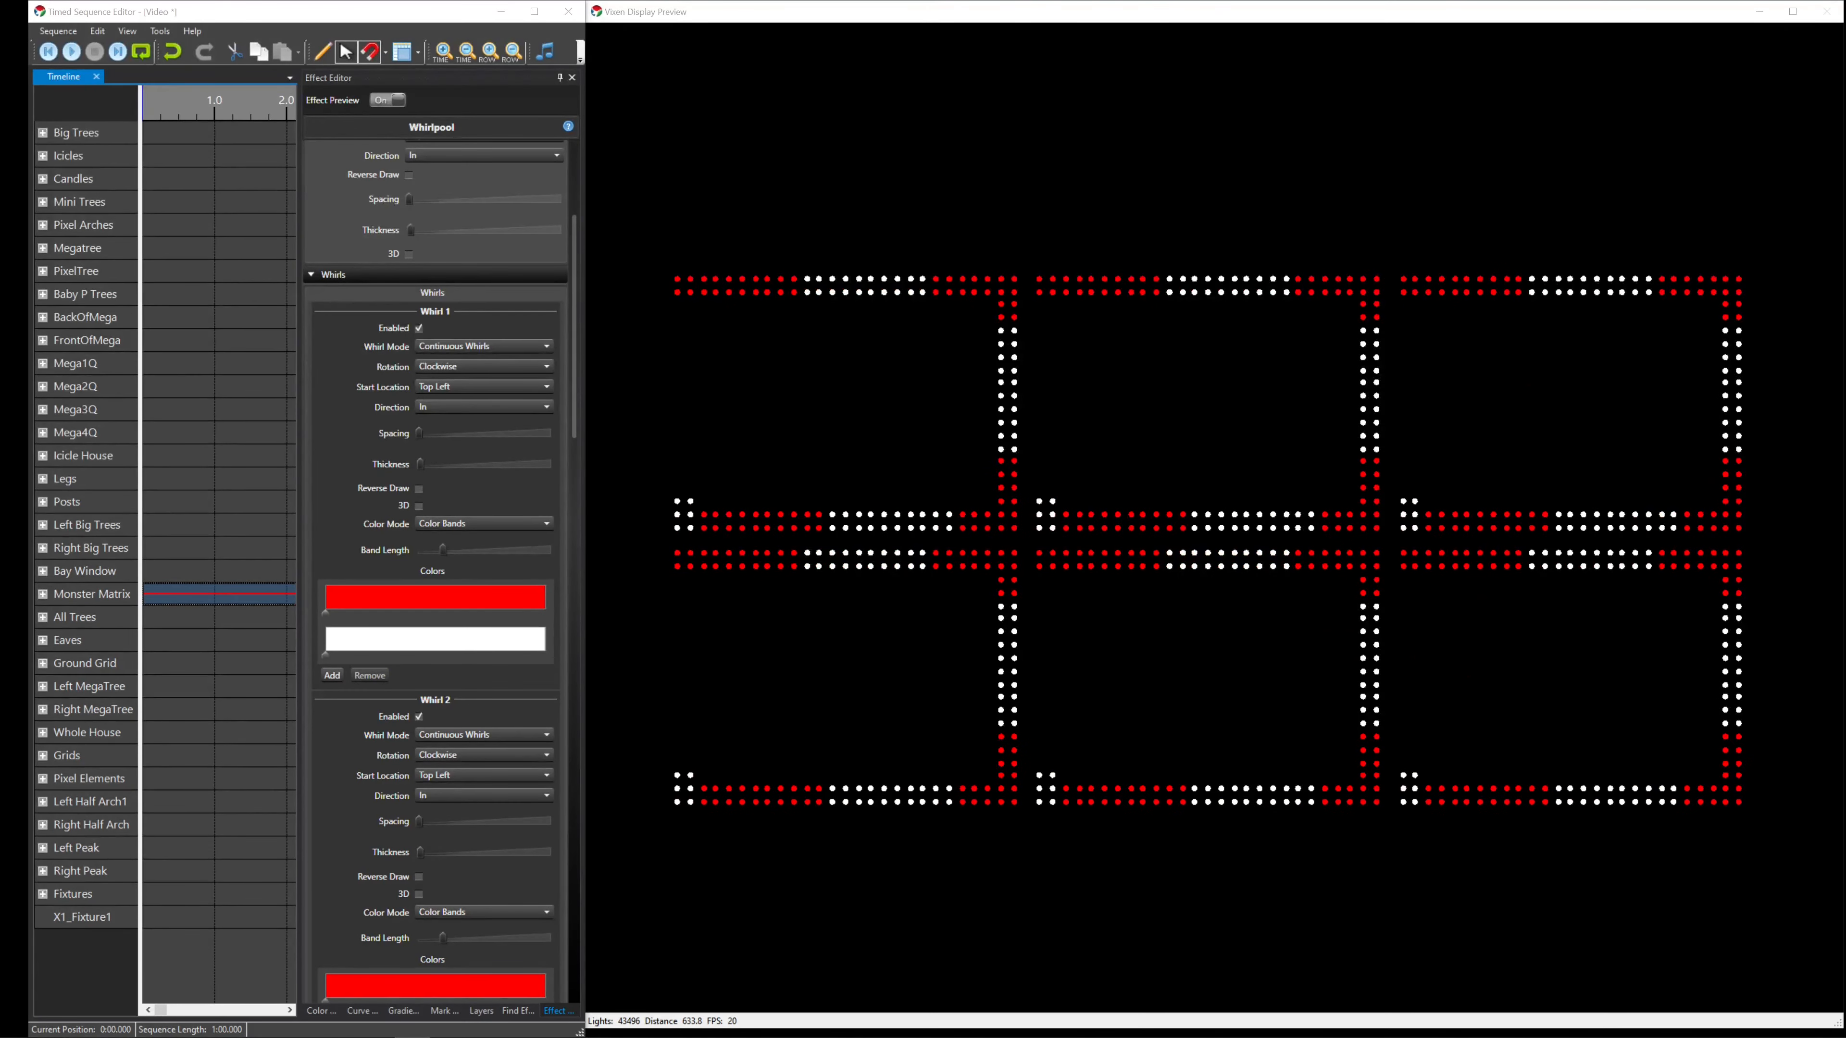
click(419, 329)
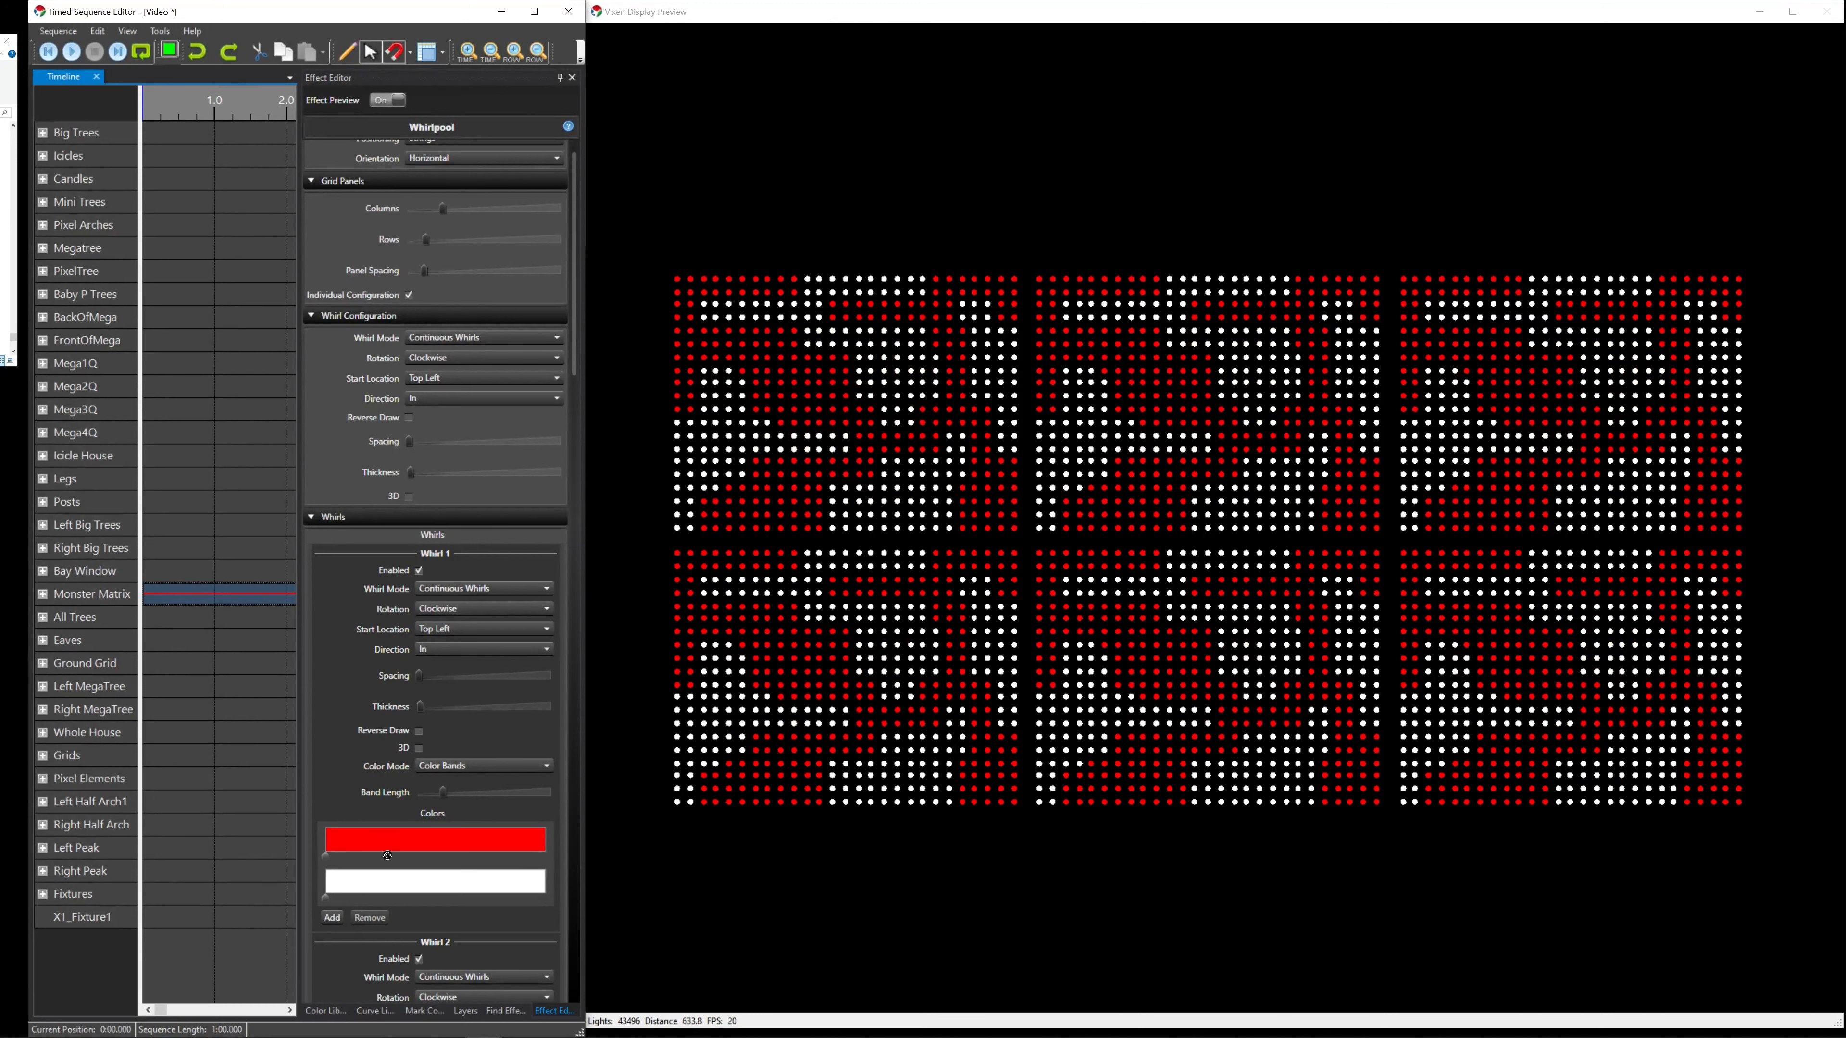
- Apply green to the first color band of Whirl 1, Whirl 2 and Whirl 3
drag(389, 843, 387, 842)
scroll(385, 833, down, 5)
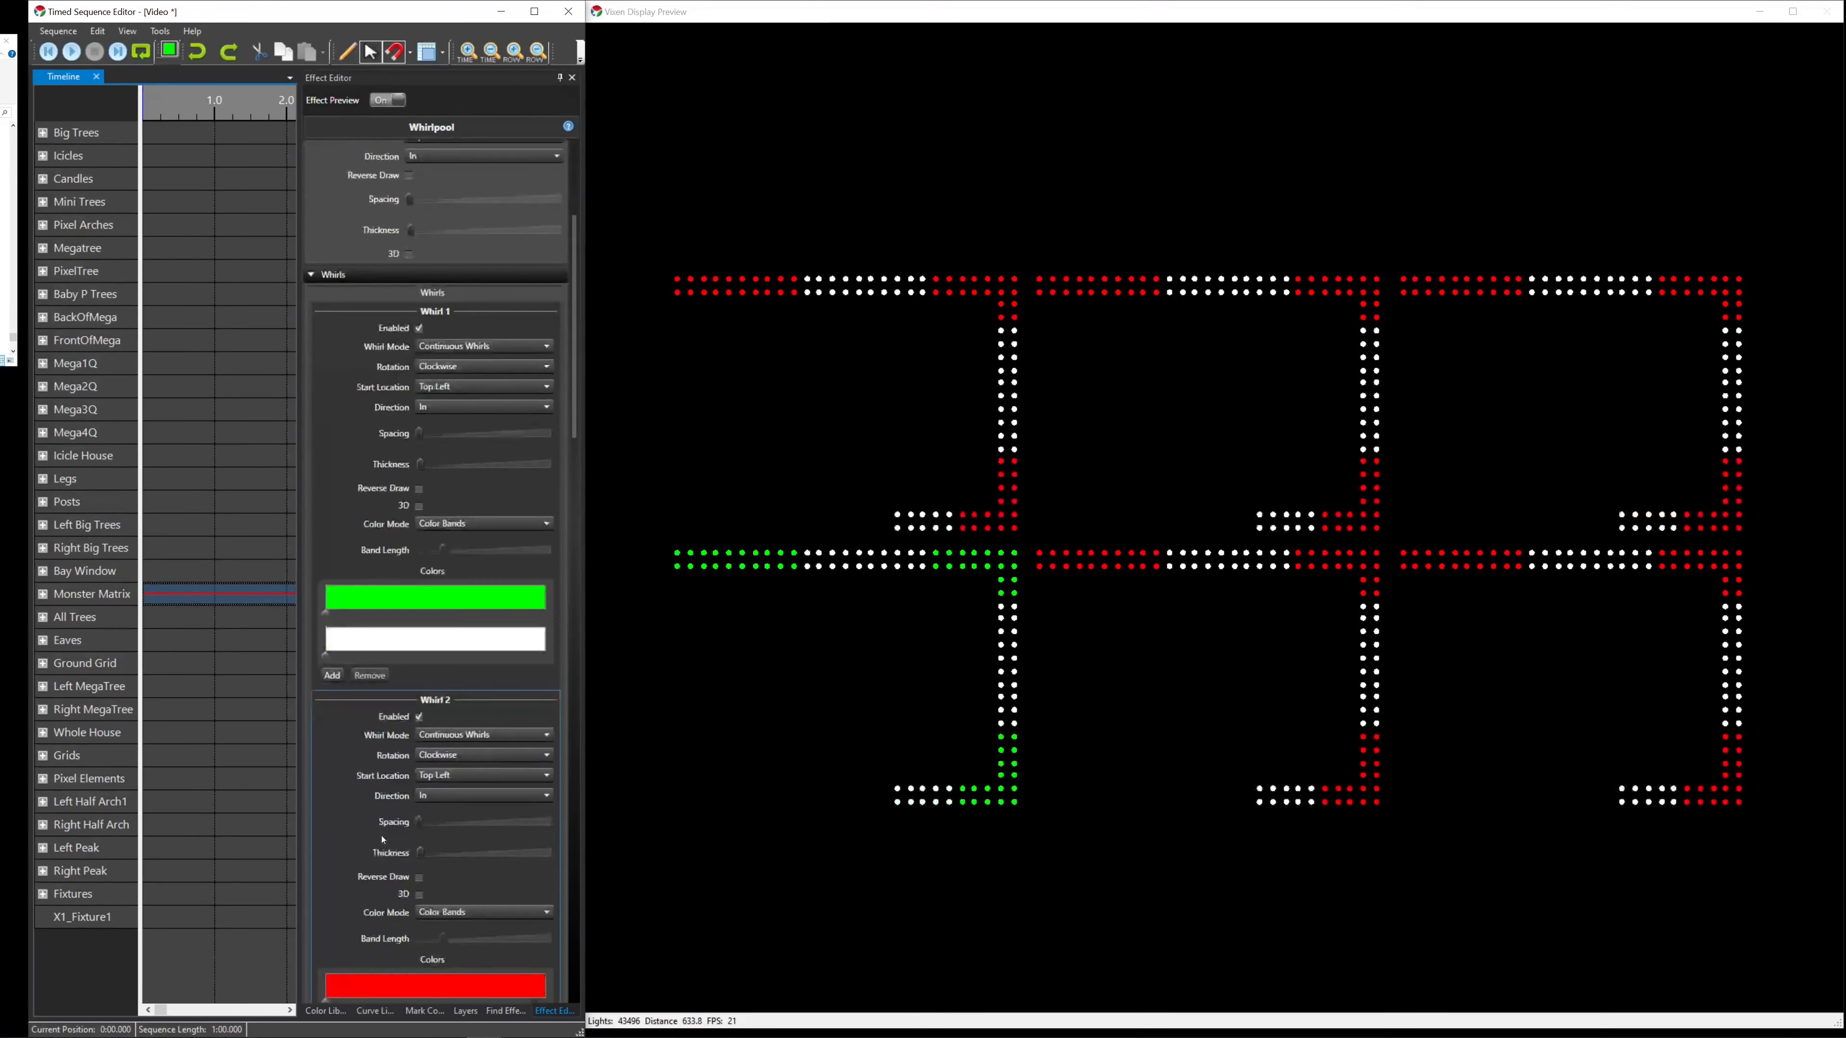
scroll(385, 833, down, 1)
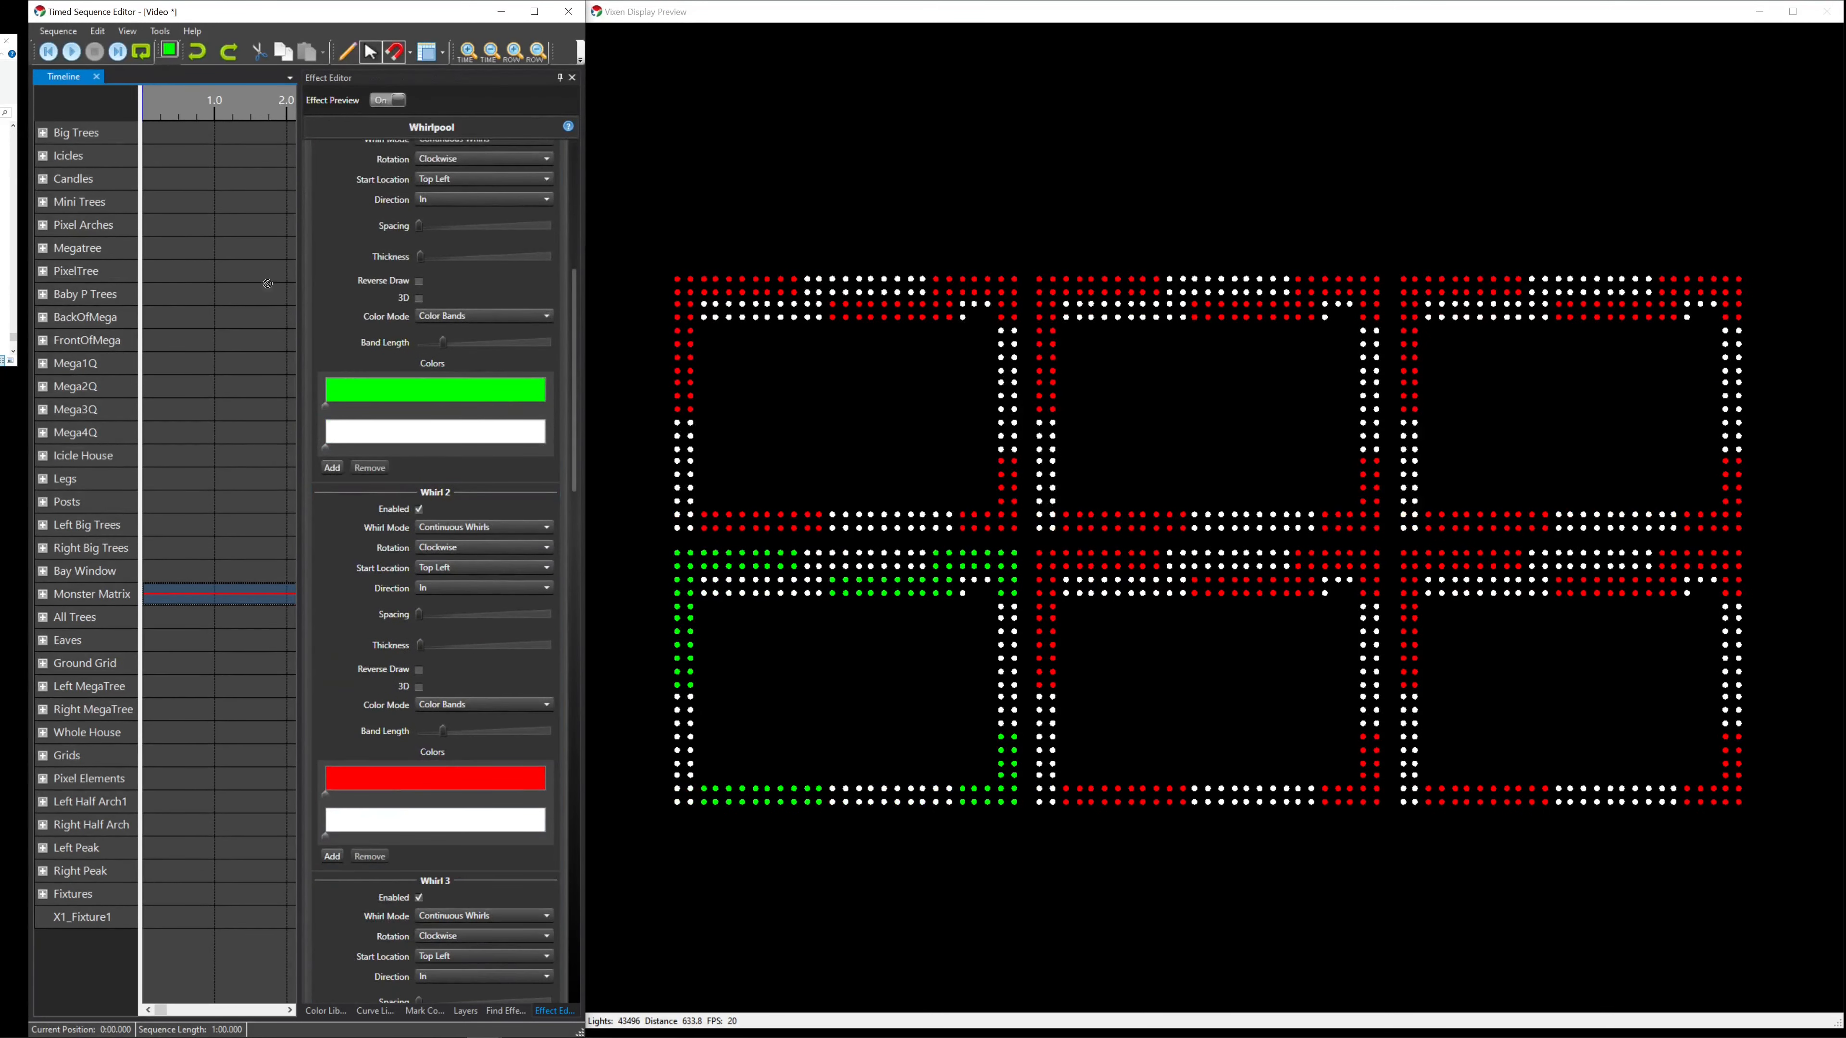
drag(412, 782, 414, 784)
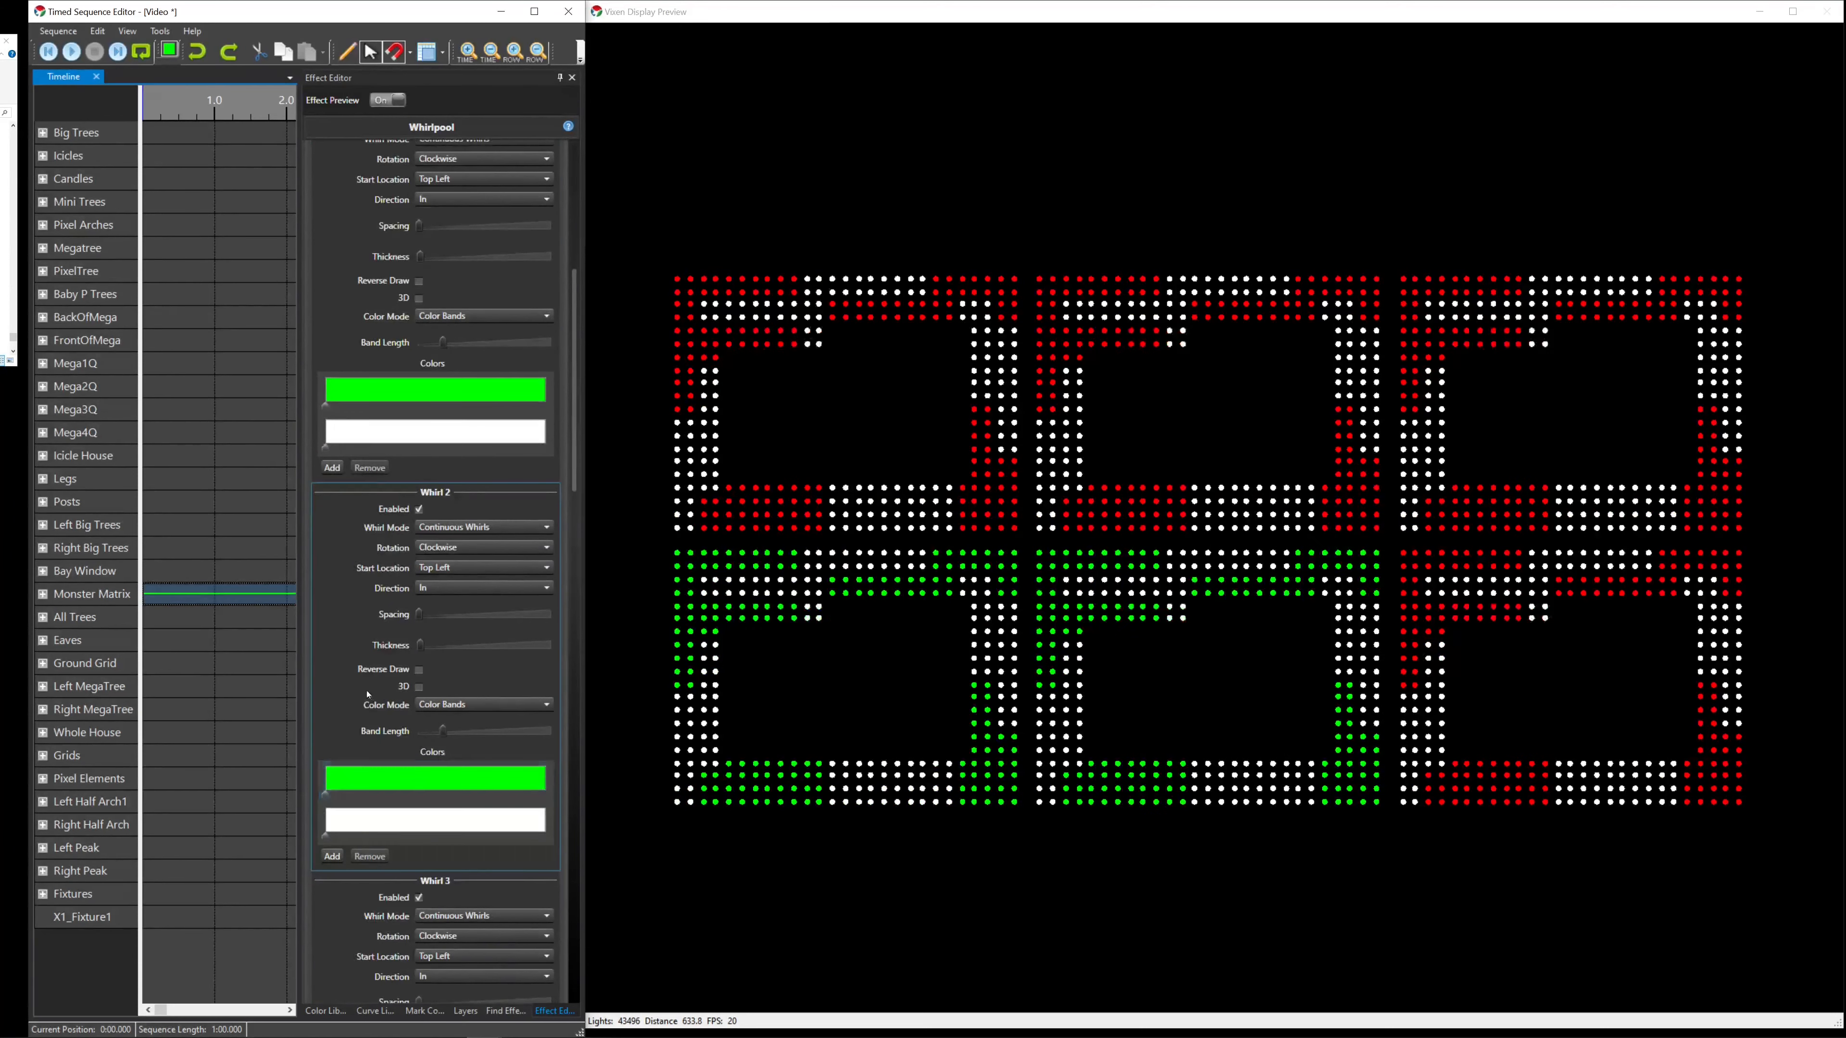
scroll(358, 691, down, 3)
scroll(358, 691, down, 4)
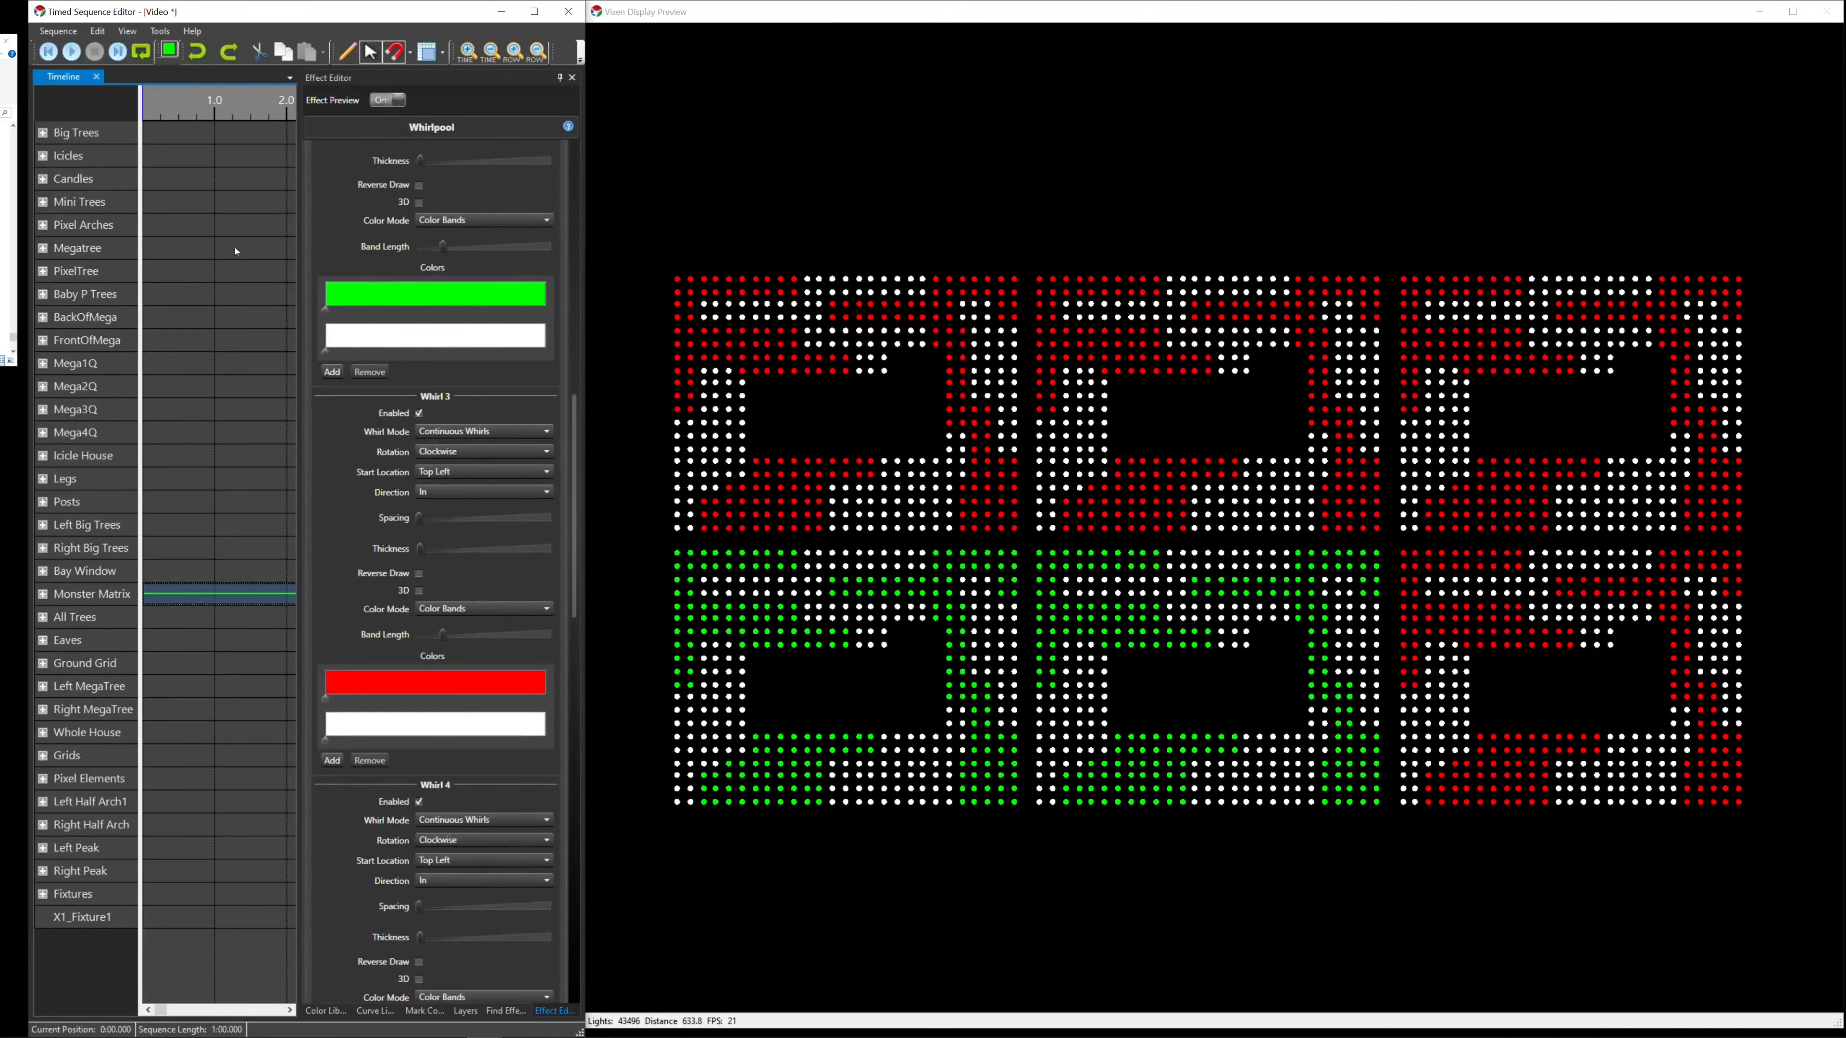
drag(166, 62, 401, 693)
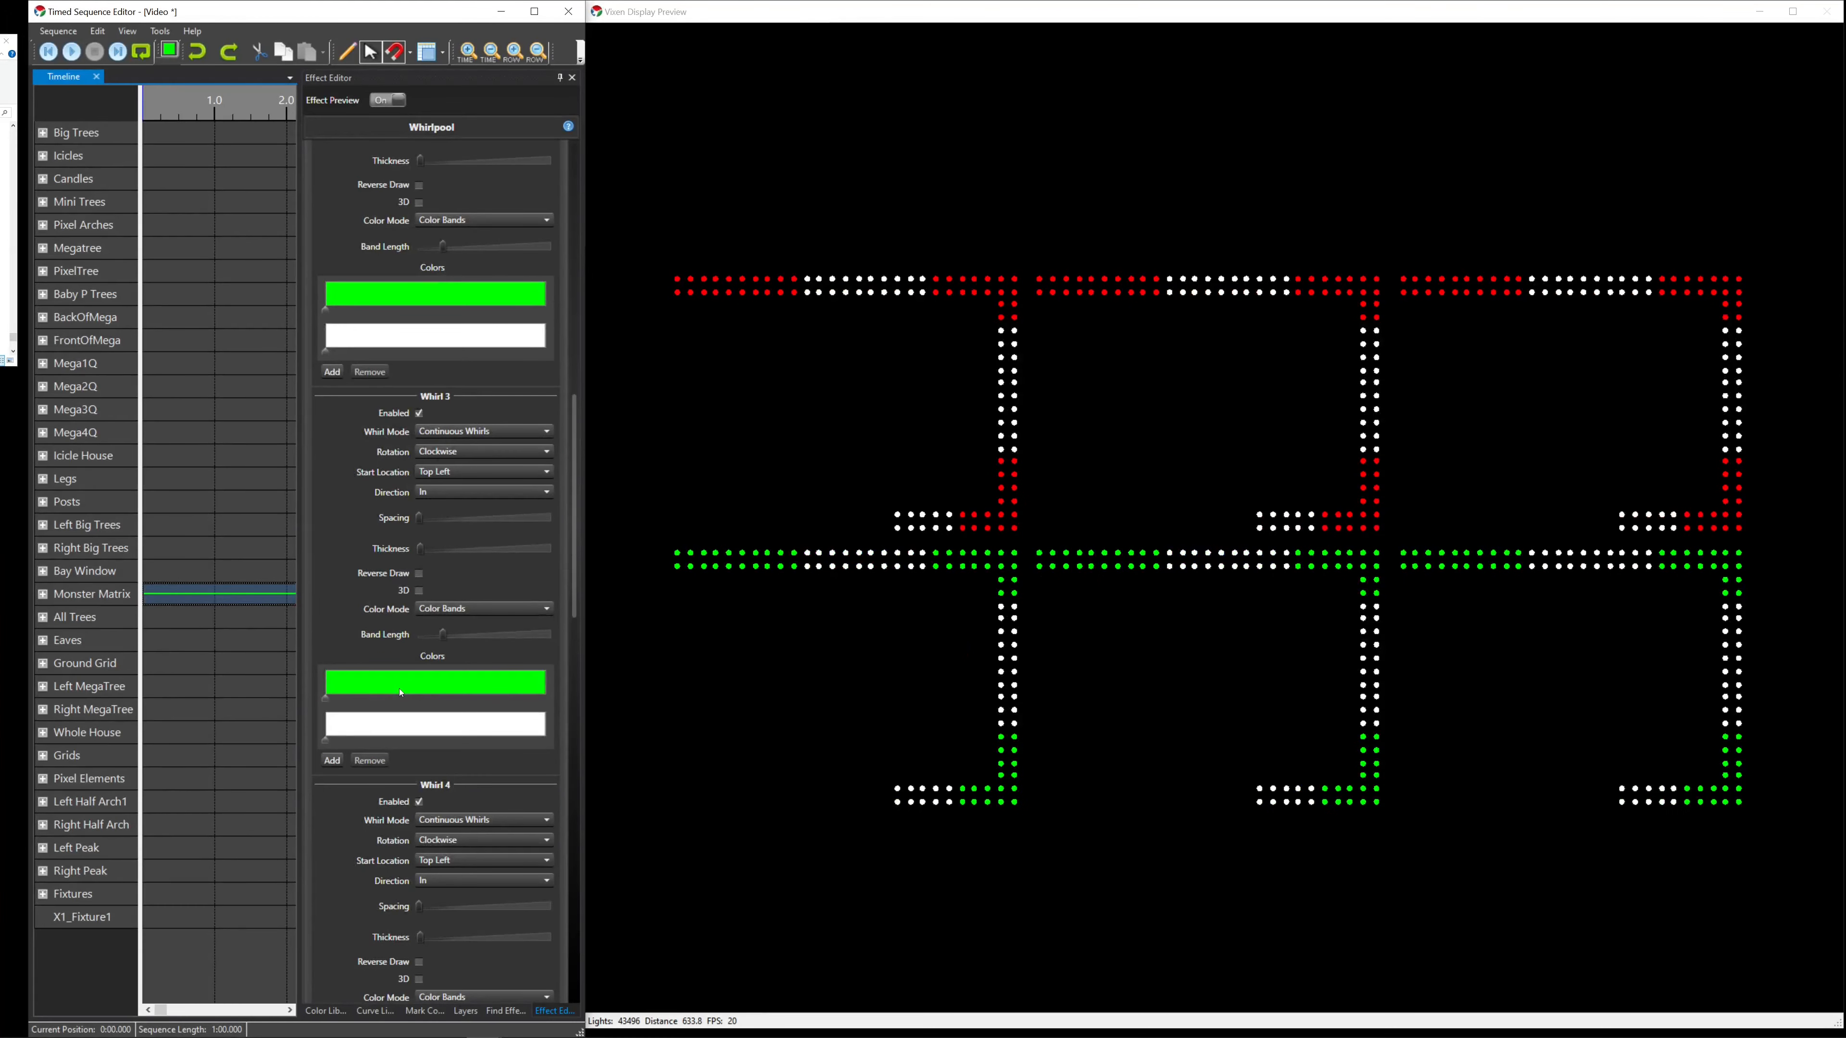